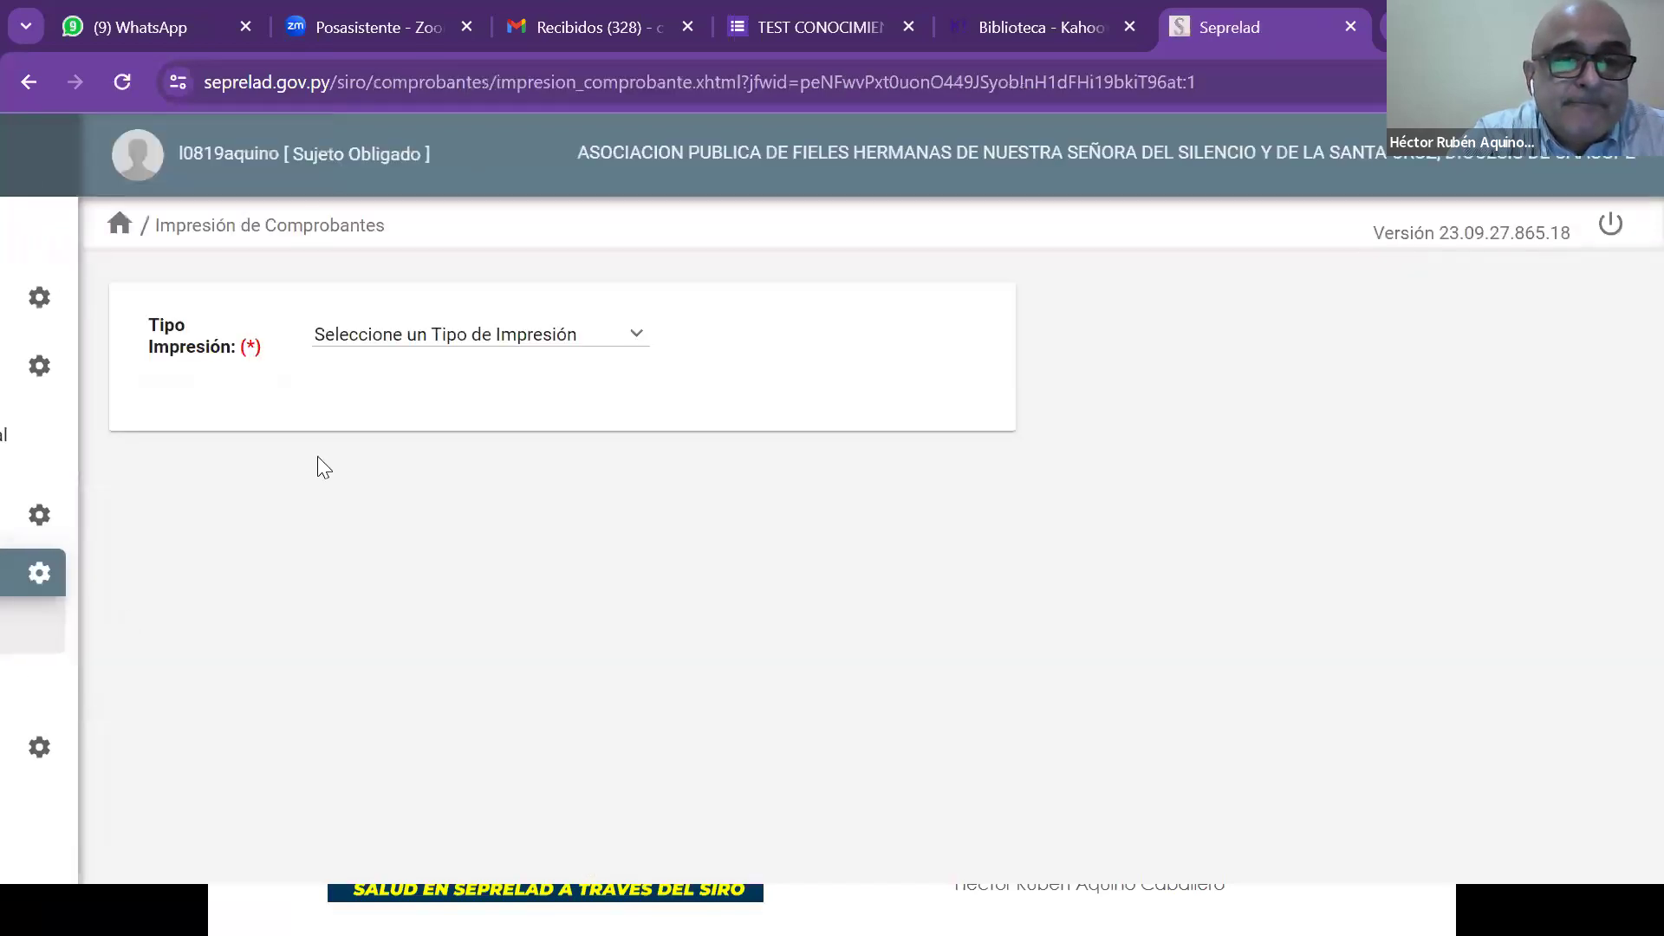
Generate the printable document for the print type Constancia de Inscripción/Reinscripción.
left_click(639, 335)
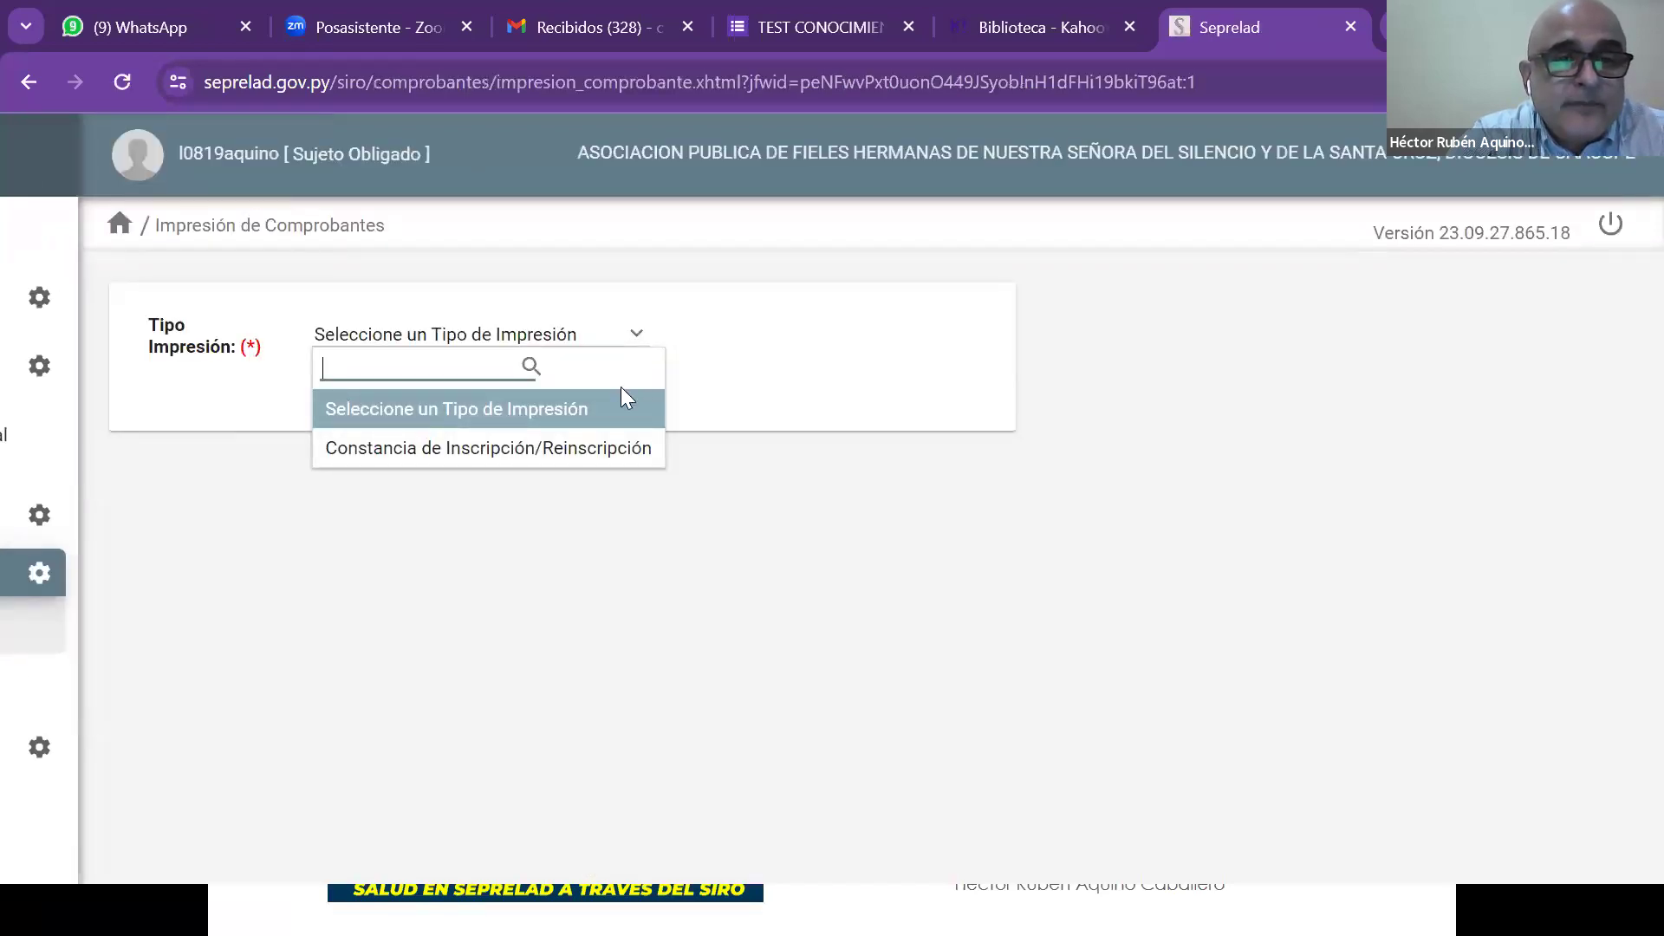
left_click(560, 449)
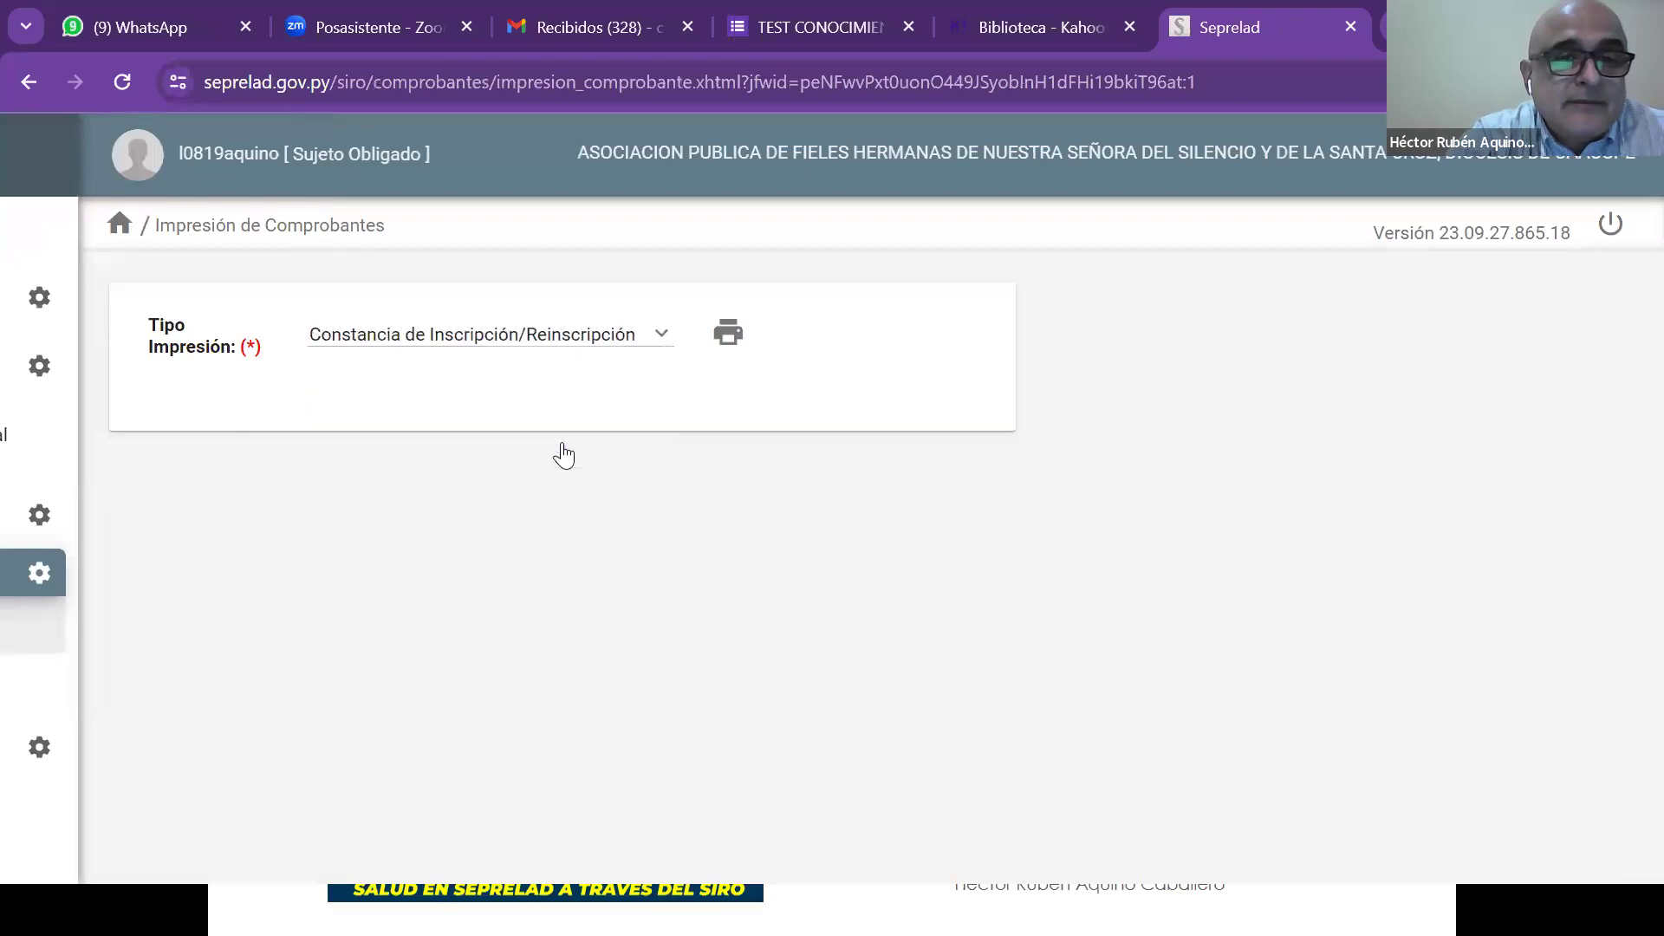
left_click(730, 333)
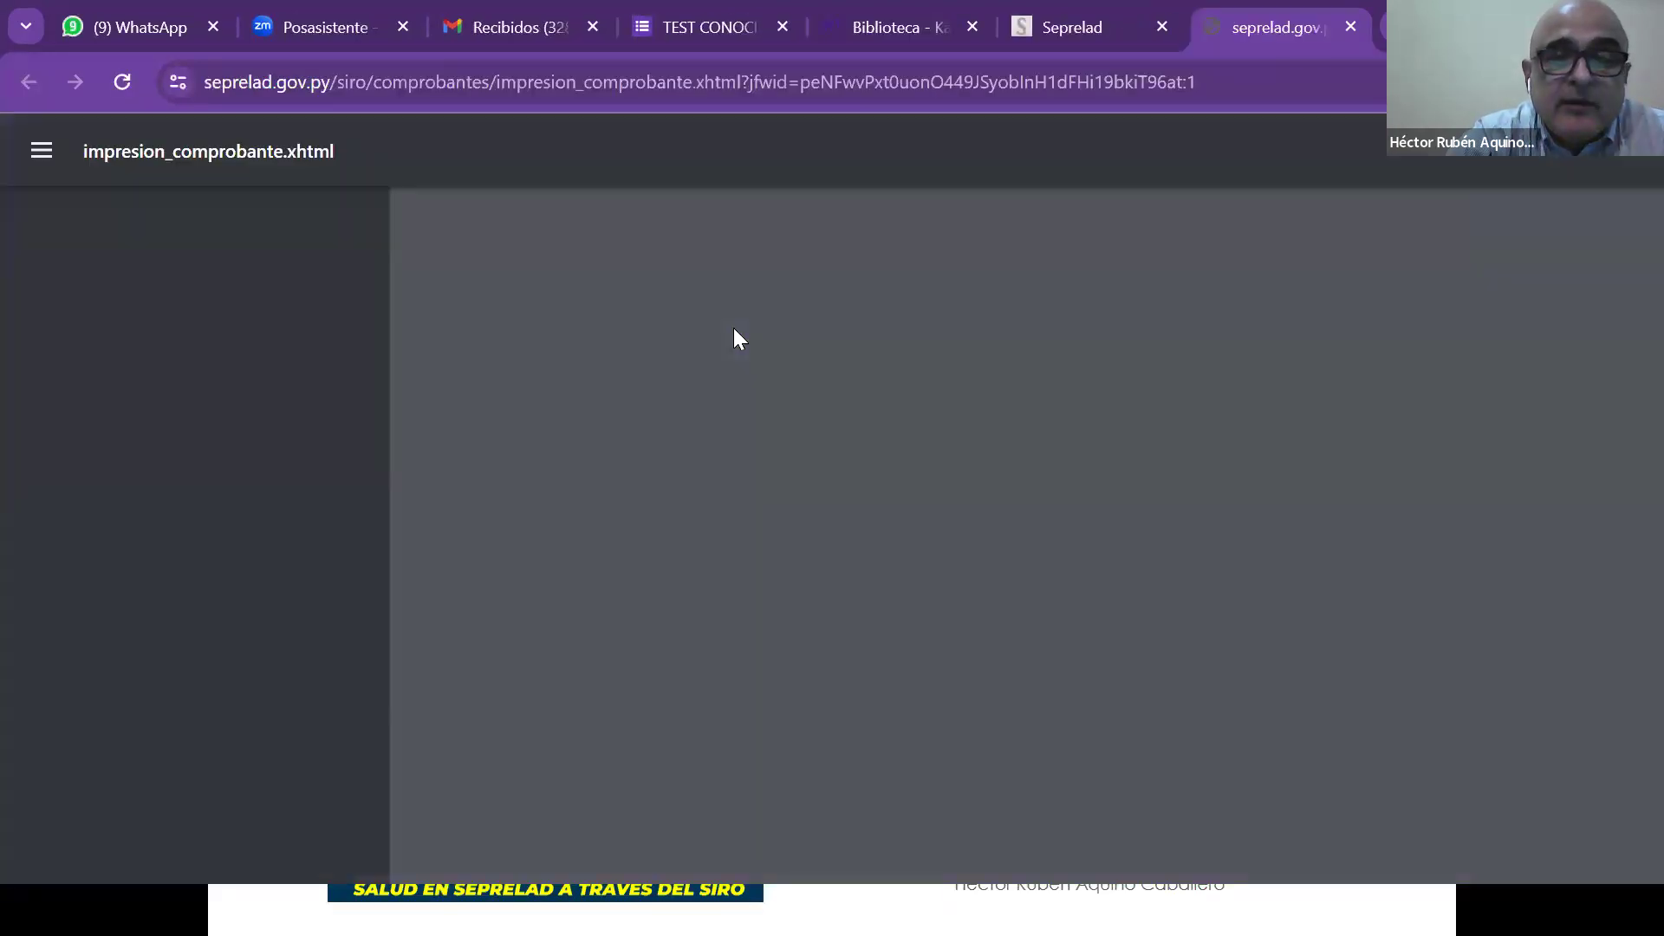
Read through the registration certificate, from its heading and segmentation paragraph to the second page.
scroll(1059, 403, "down", 1)
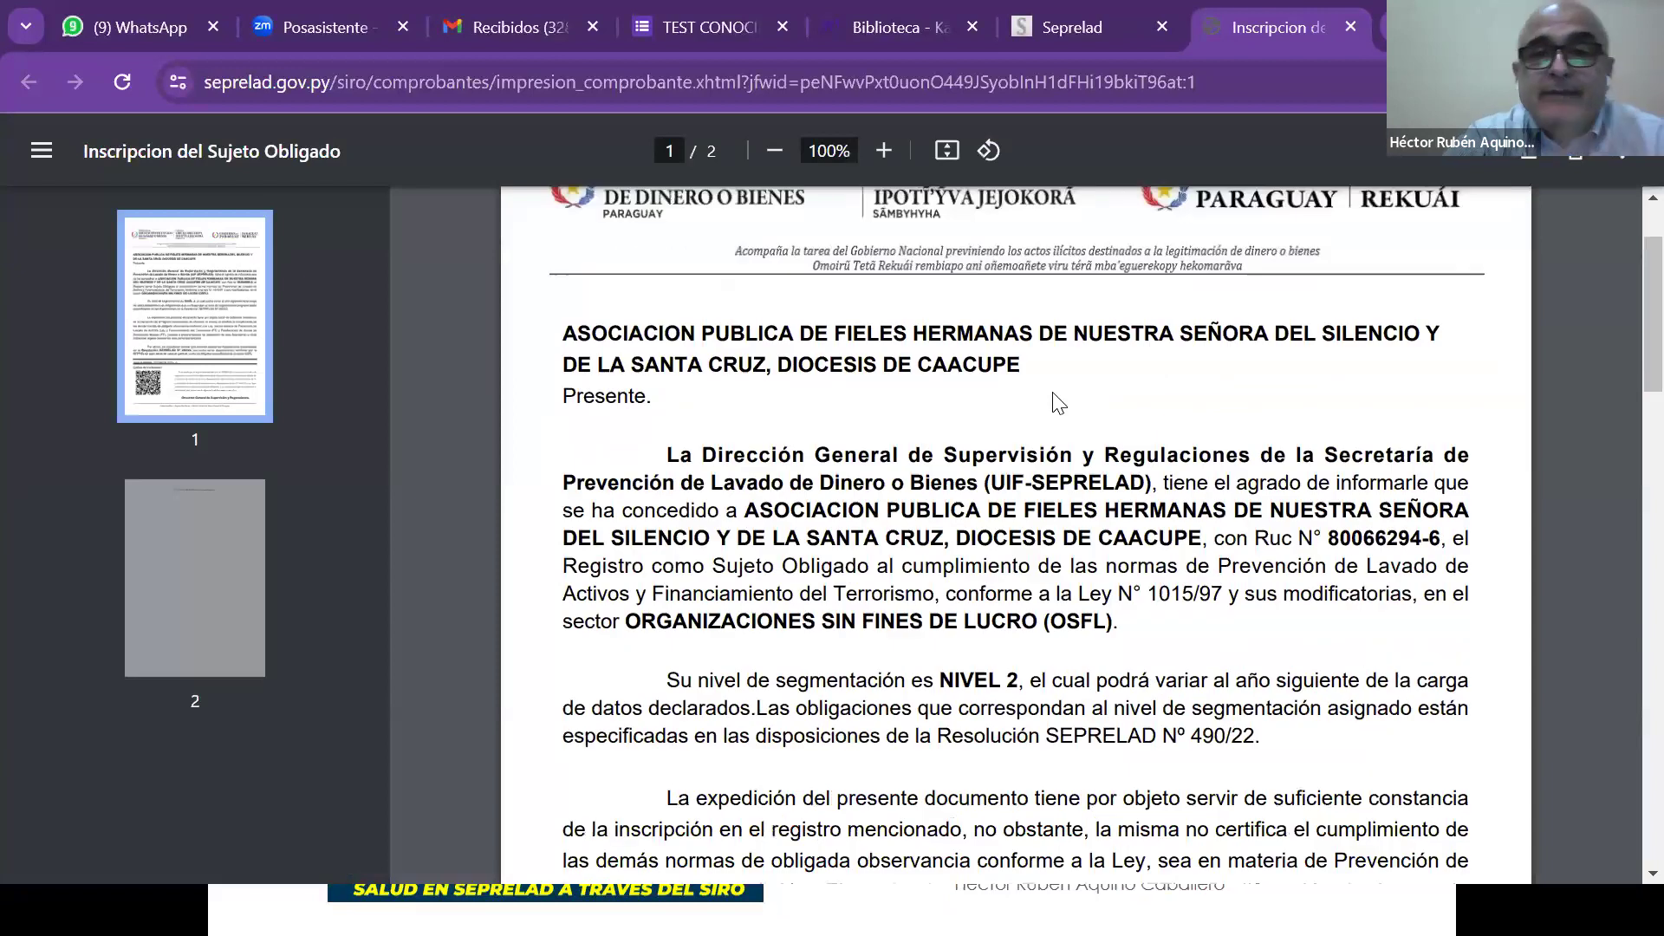
scroll(1059, 402, "down", 2)
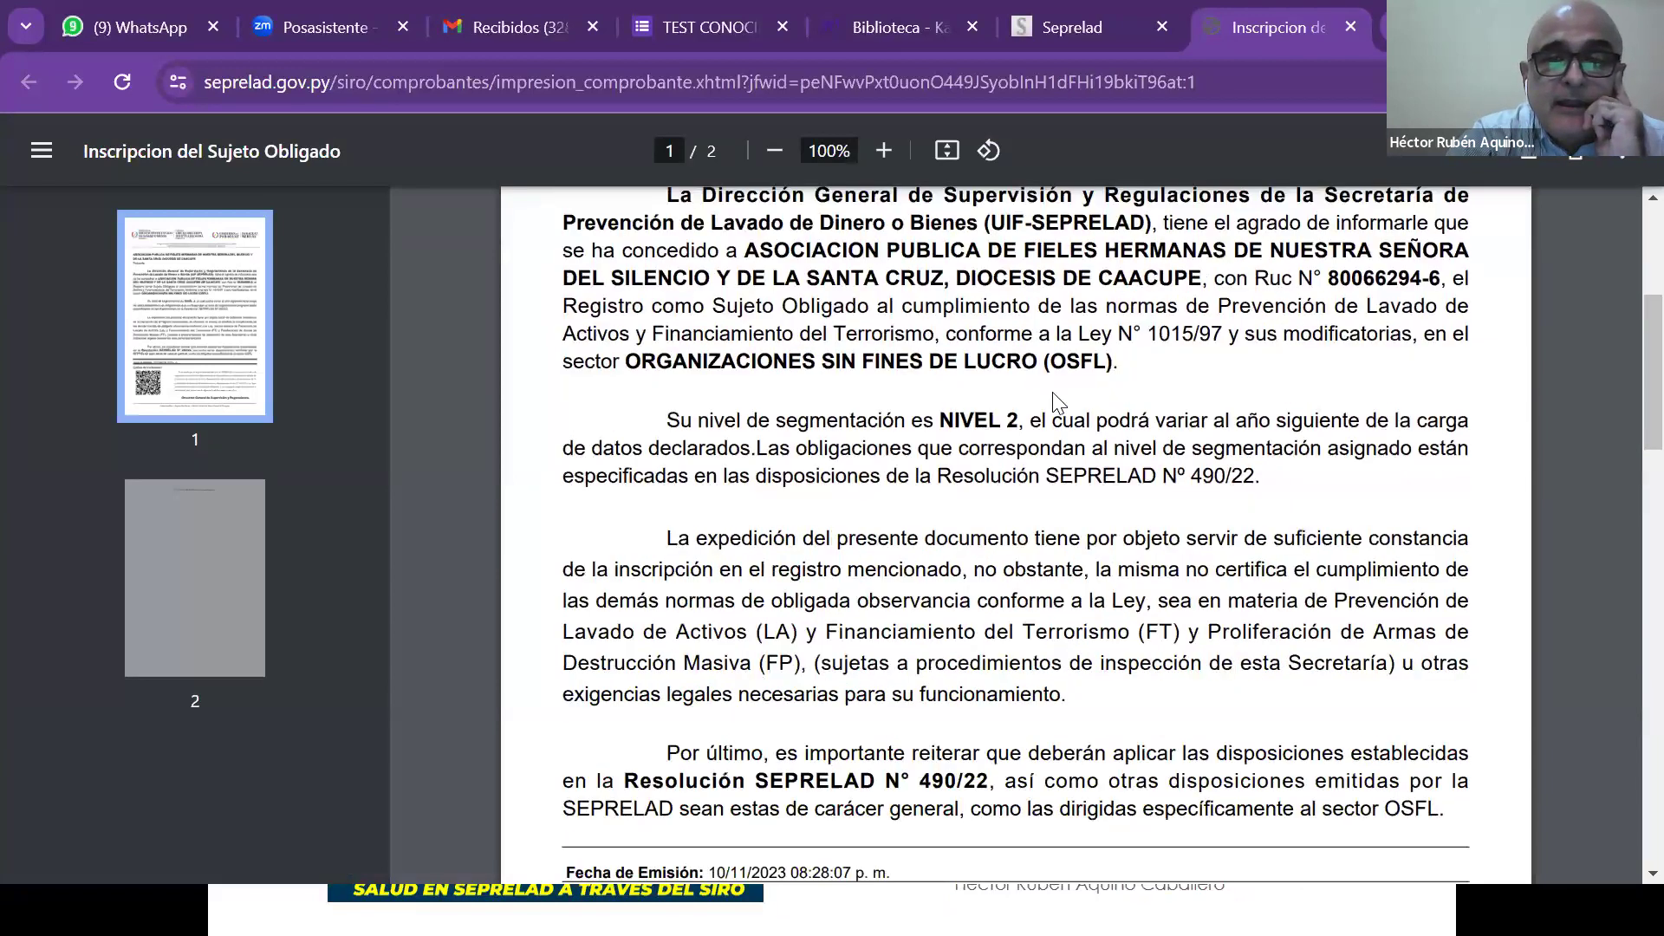
scroll(1058, 403, "up", 1)
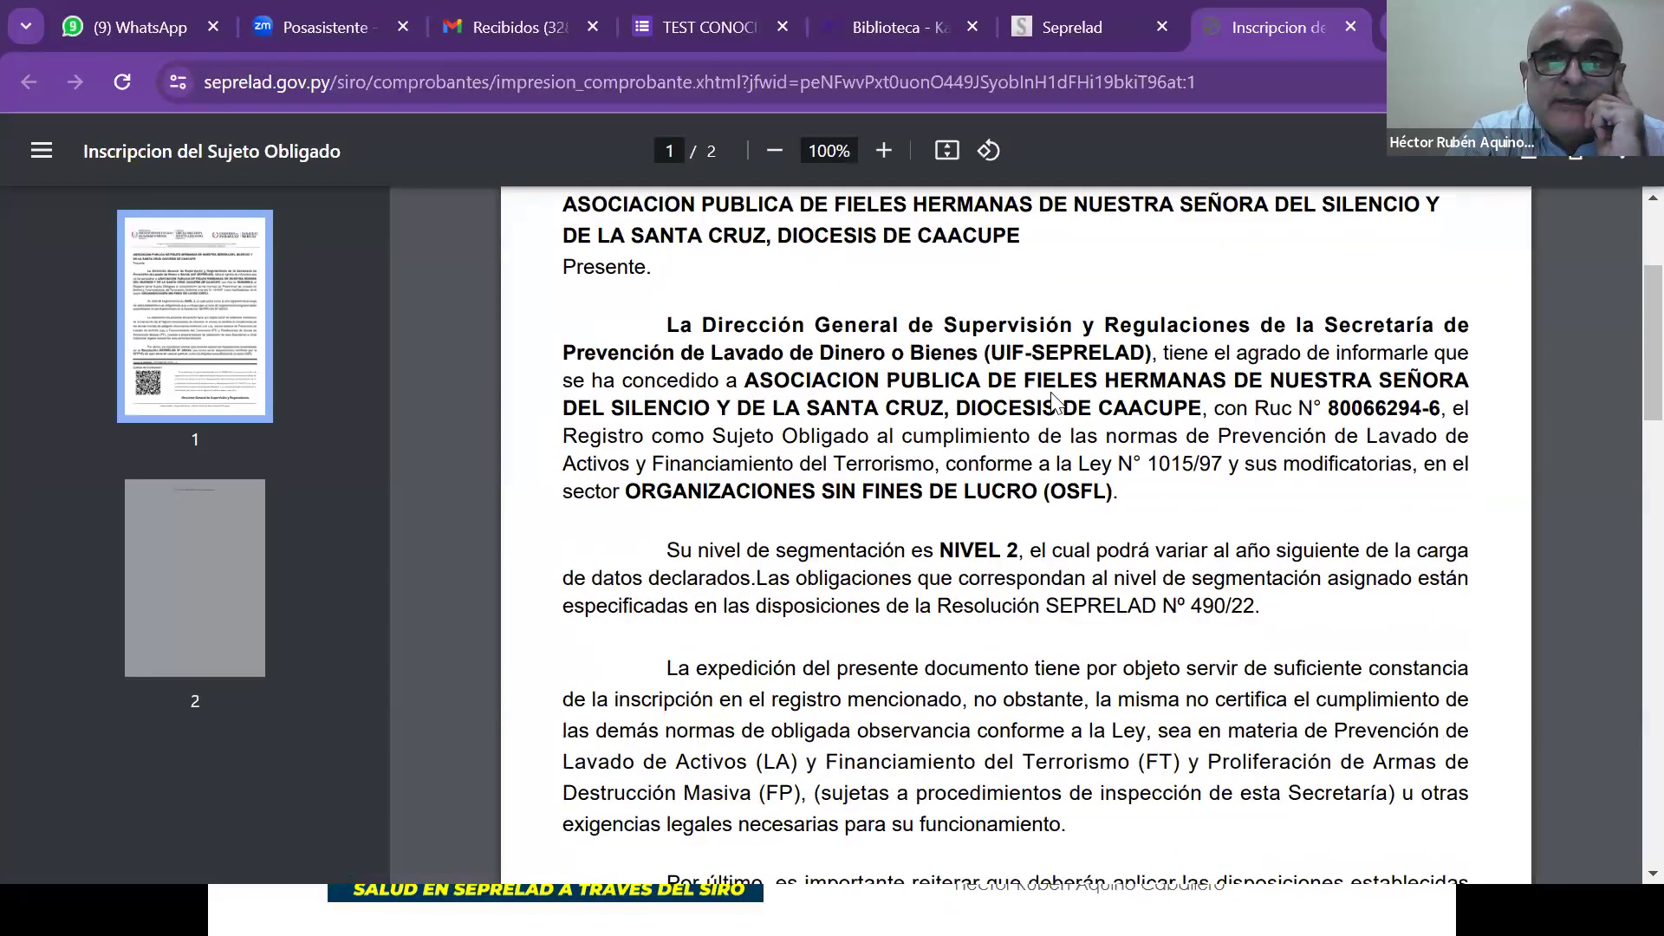
scroll(1053, 401, "up", 2)
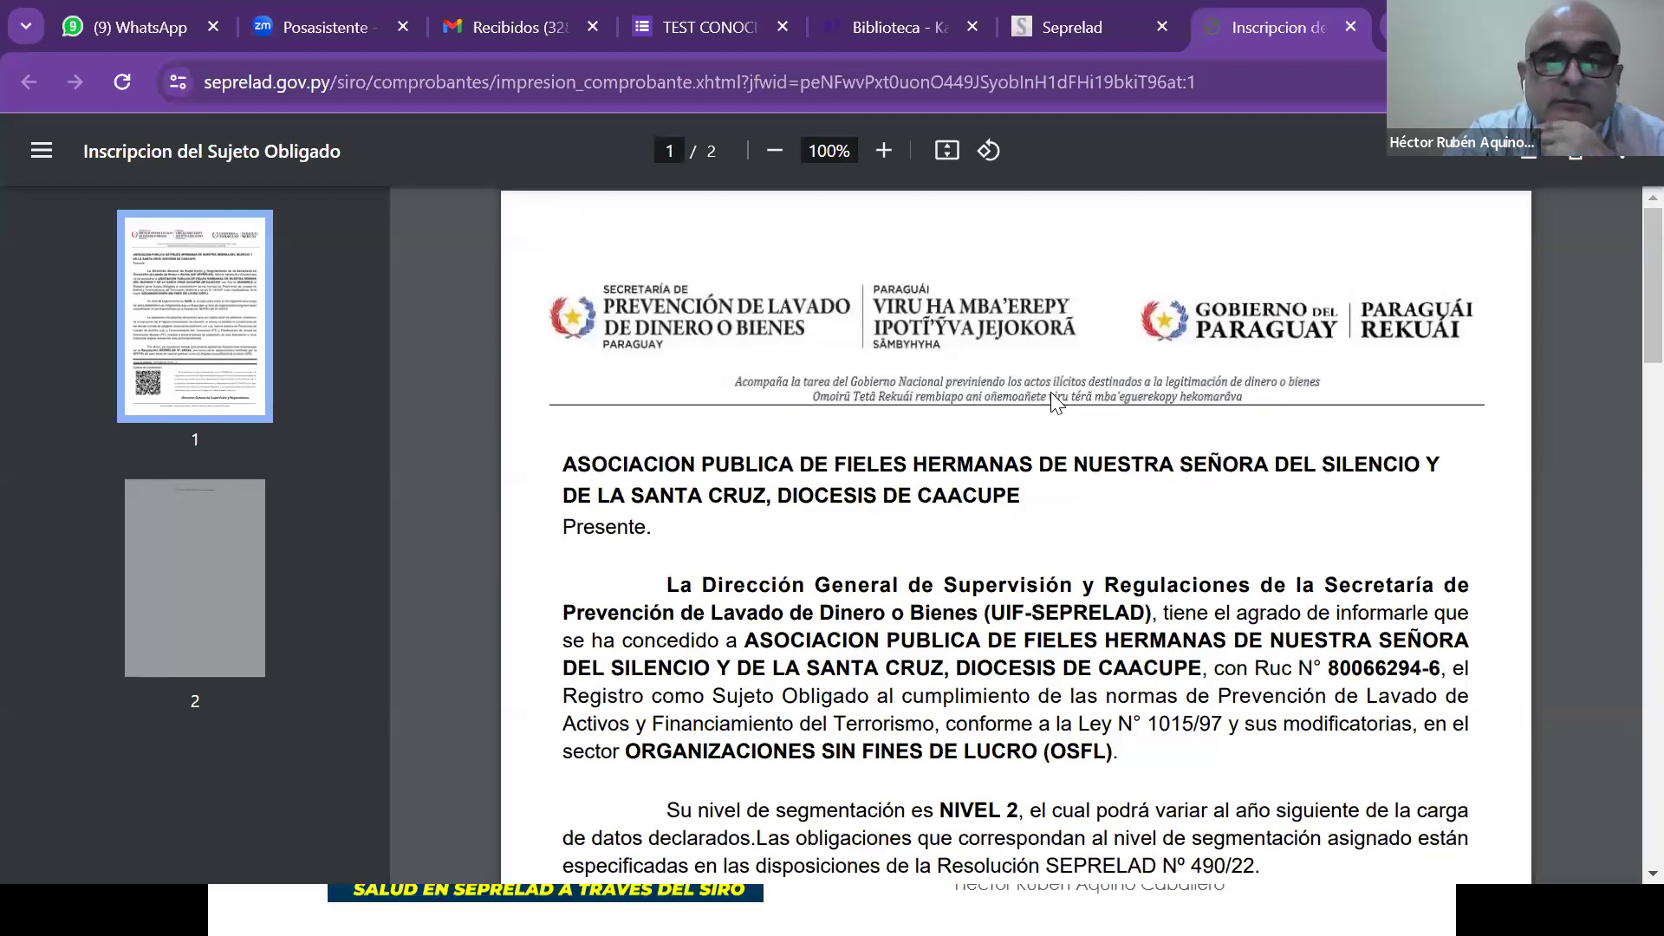
scroll(1054, 401, "down", 1)
scroll(1055, 402, "down", 3)
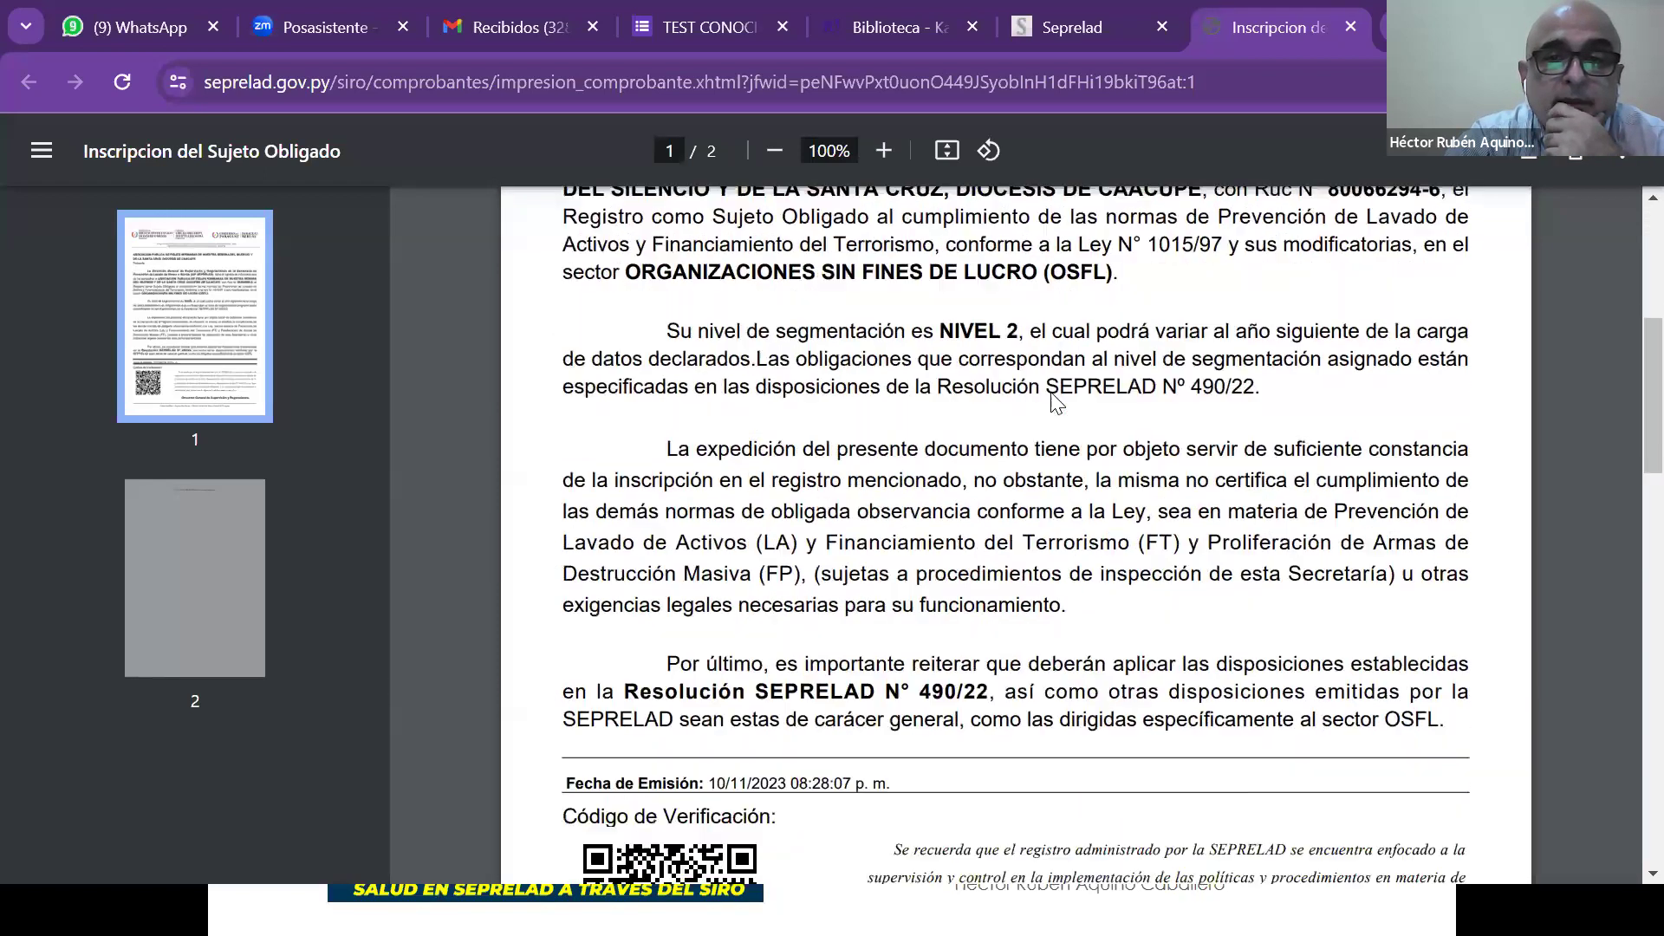
scroll(1052, 401, "down", 2)
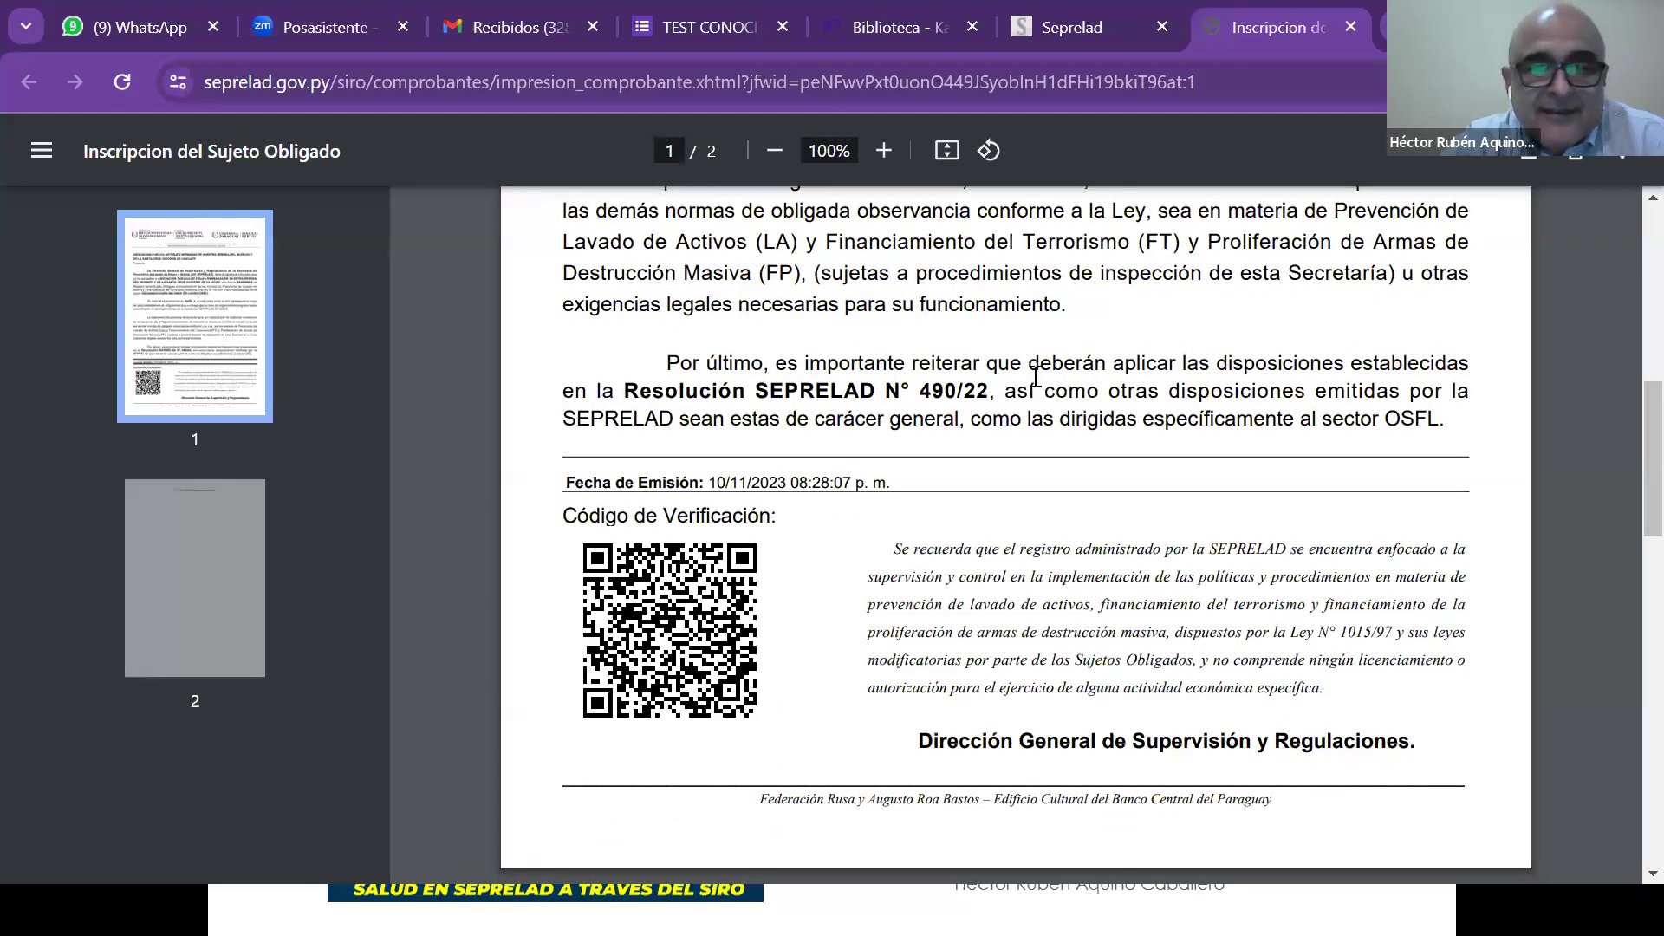
scroll(1032, 399, "down", 1)
scroll(1038, 423, "down", 4)
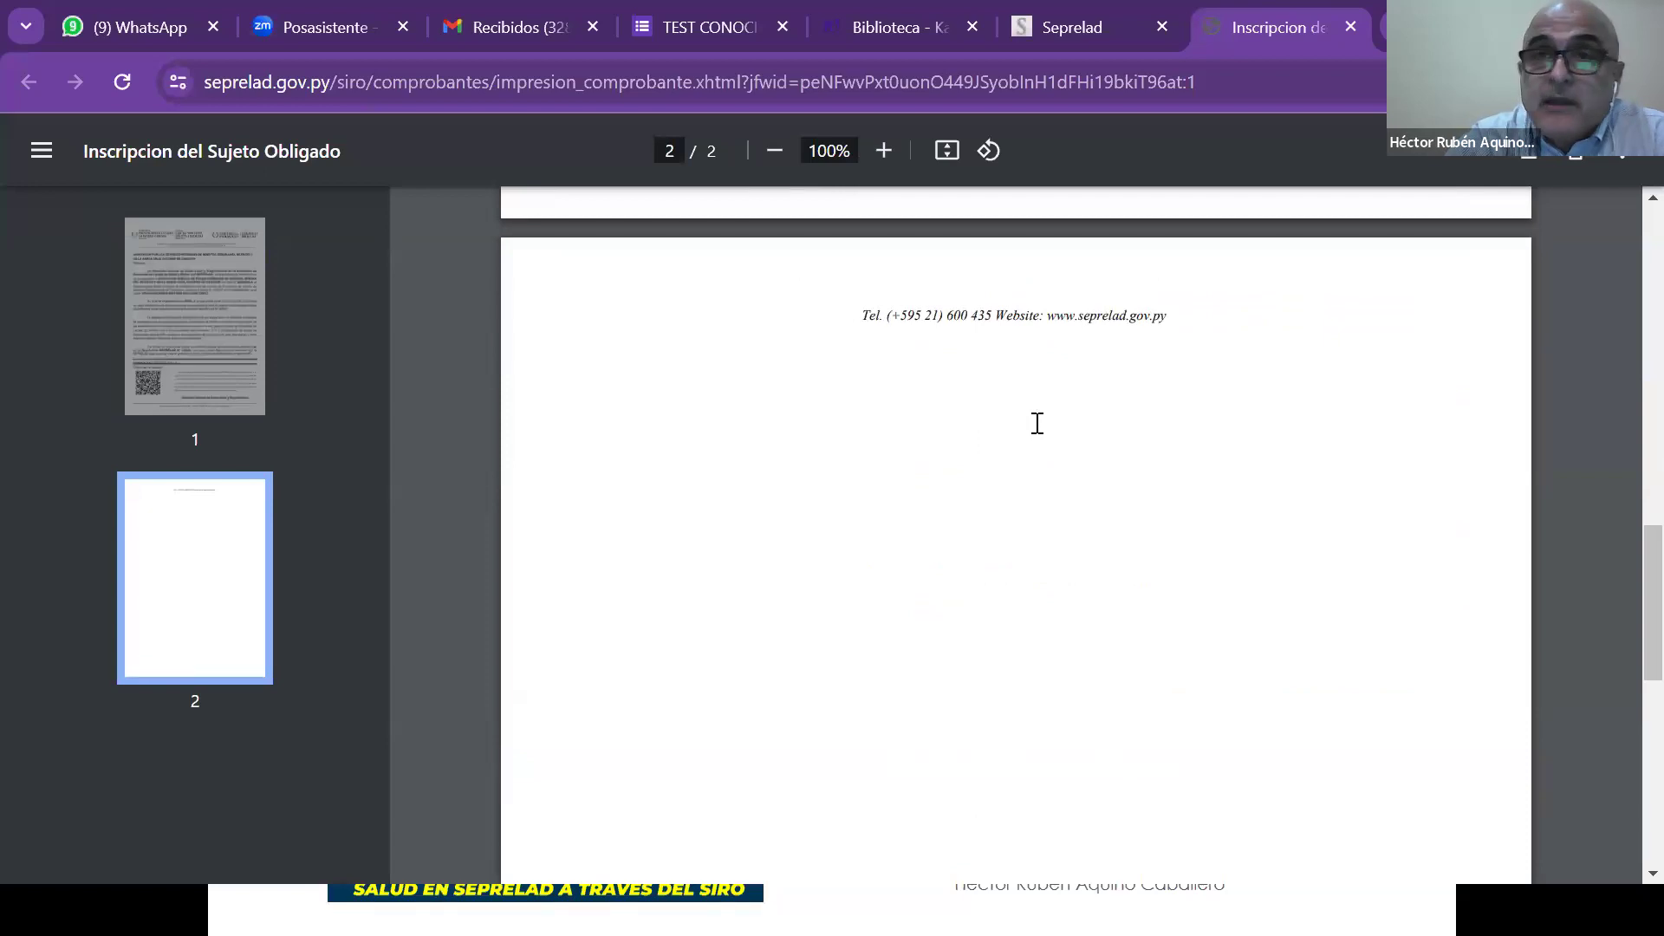
scroll(1038, 423, "up", 10)
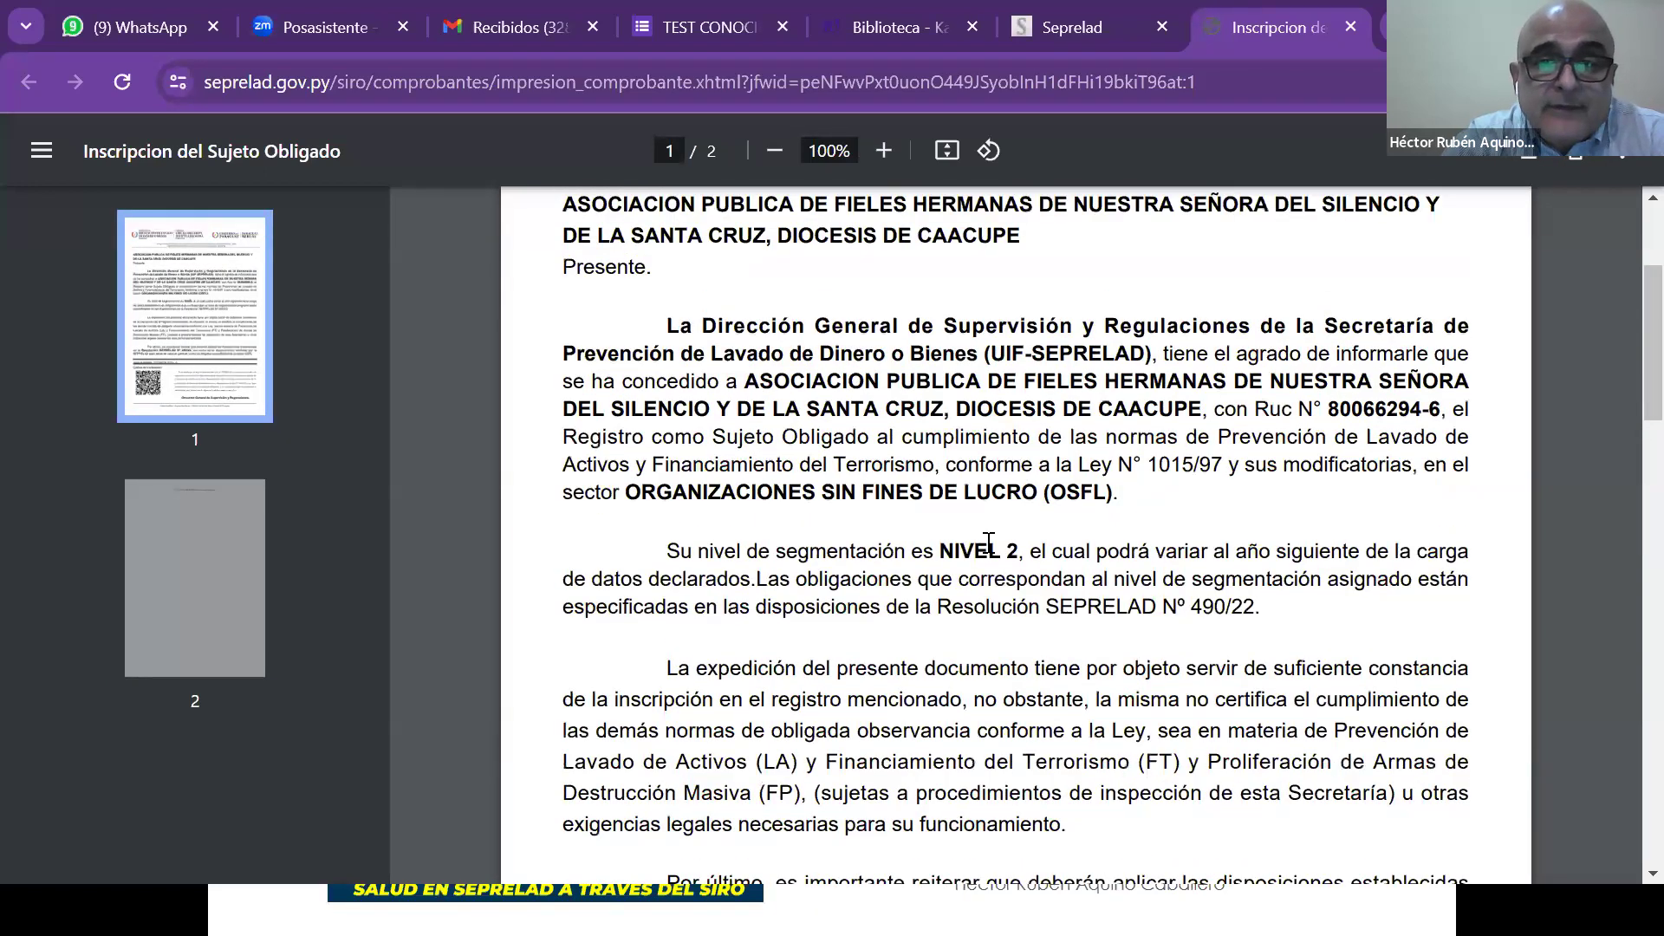
Highlight the RUC number, the sector name and the segmentation level in the certificate's text.
left_click_drag(1330, 409, 1422, 410)
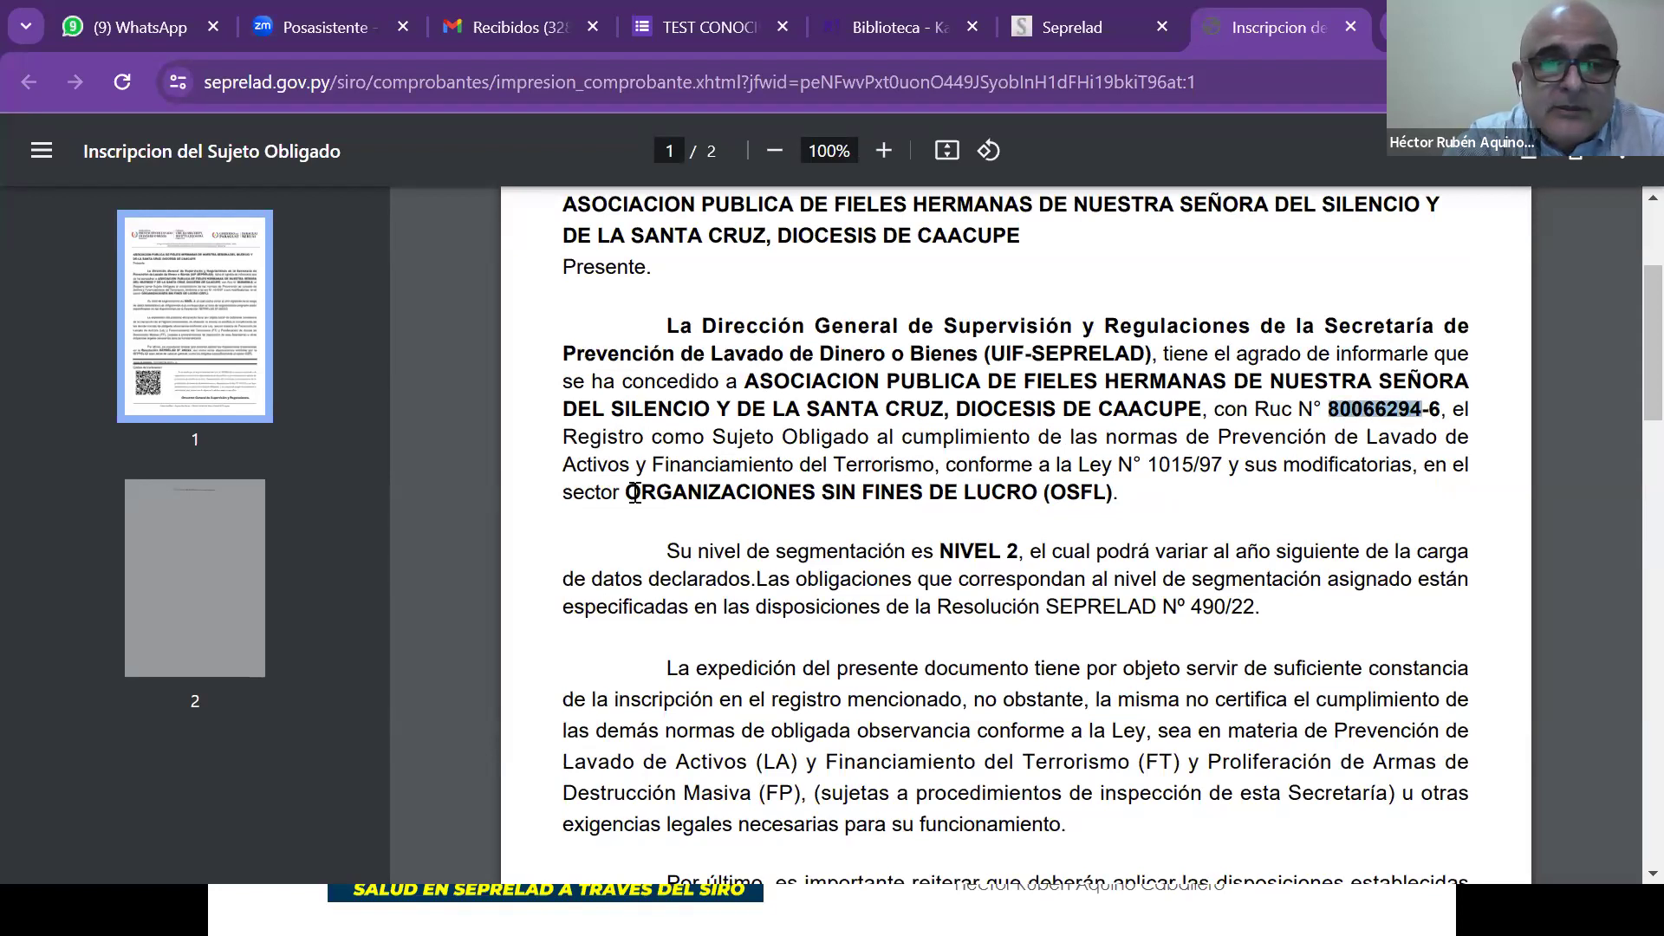
left_click_drag(804, 492, 988, 493)
left_click_drag(941, 552, 1018, 549)
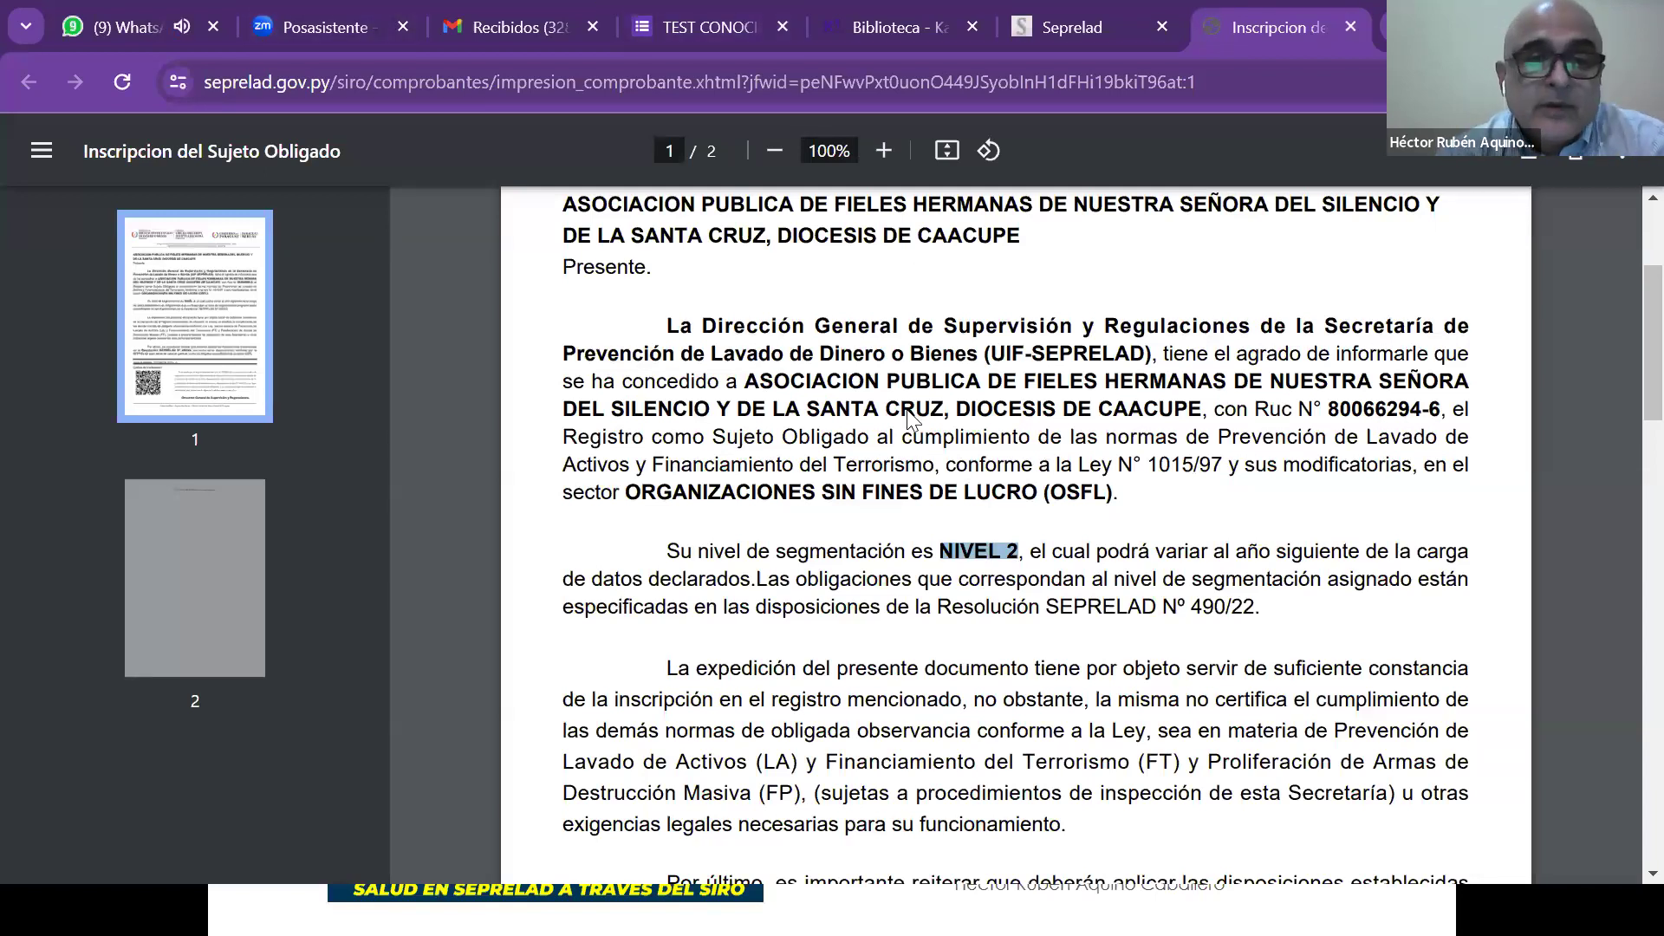
Review the certificate's issue date and QR verification code, and close the document.
scroll(912, 421, "up", 3)
scroll(962, 447, "down", 5)
scroll(969, 446, "down", 5)
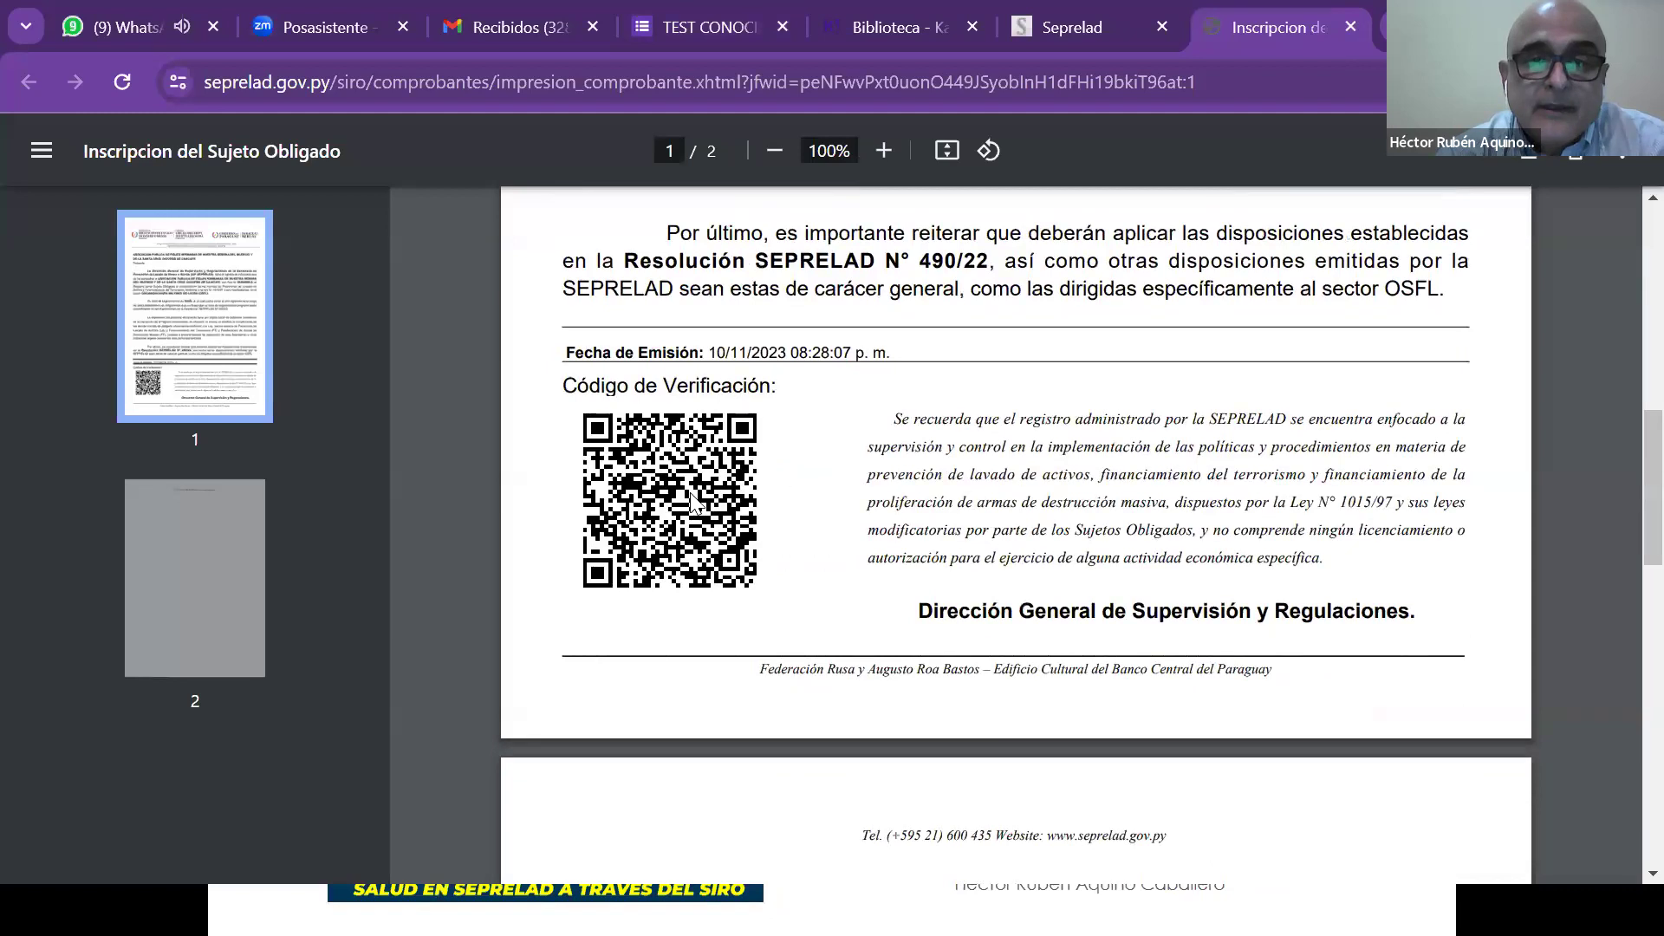
scroll(1137, 562, "up", 12)
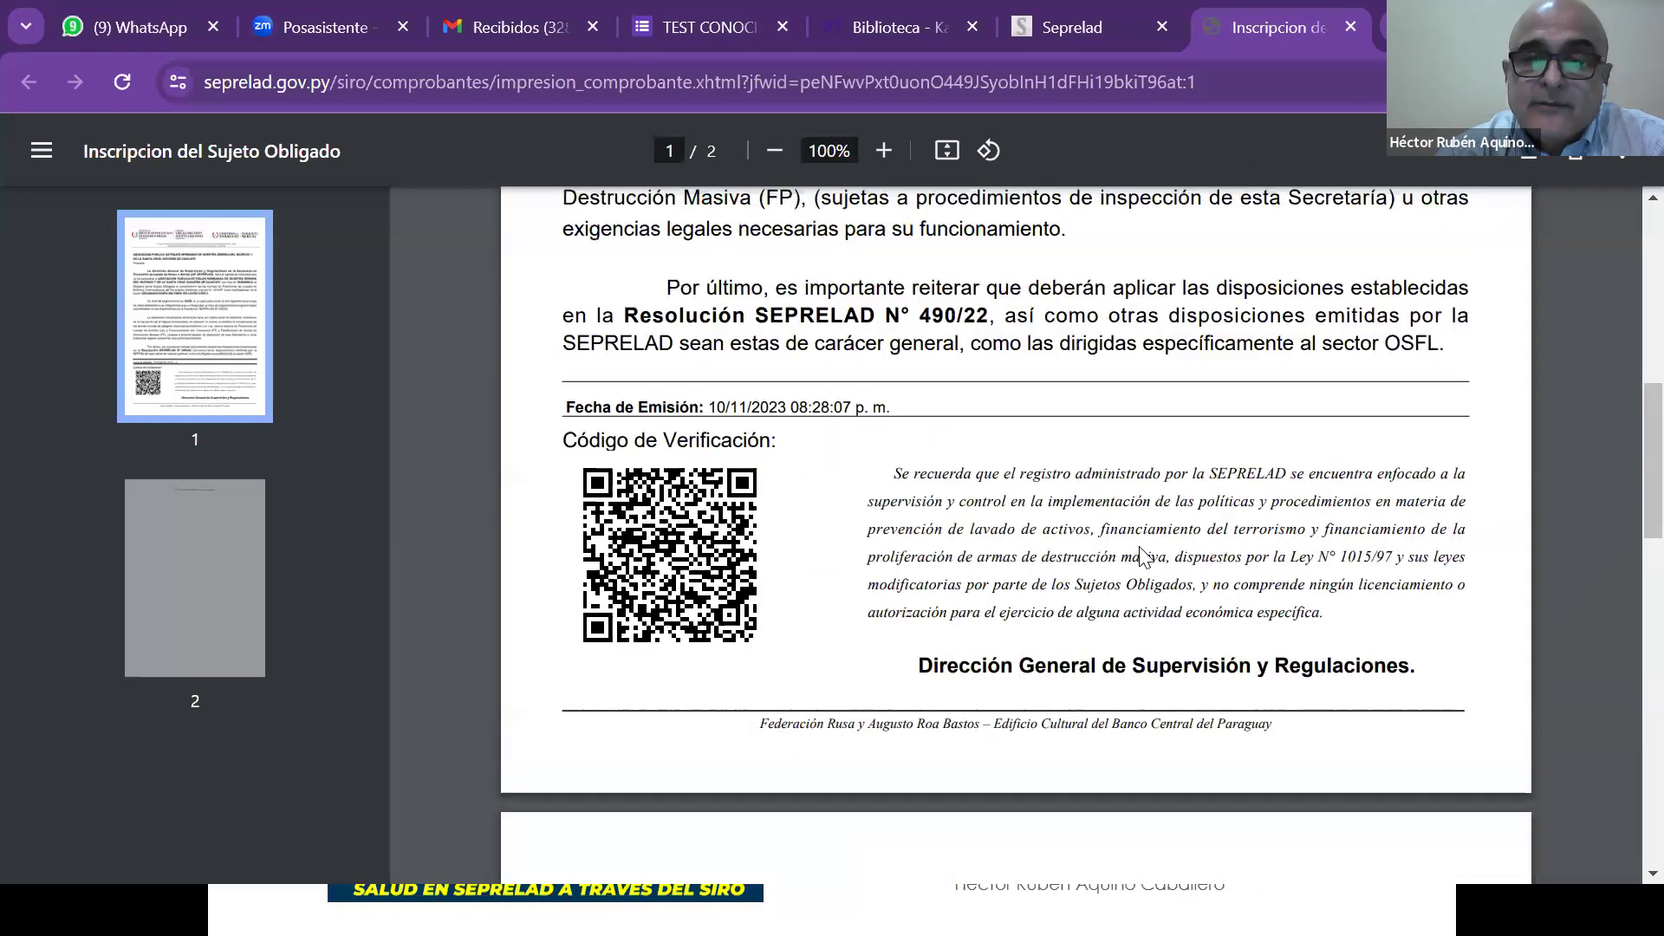
left_click(1352, 25)
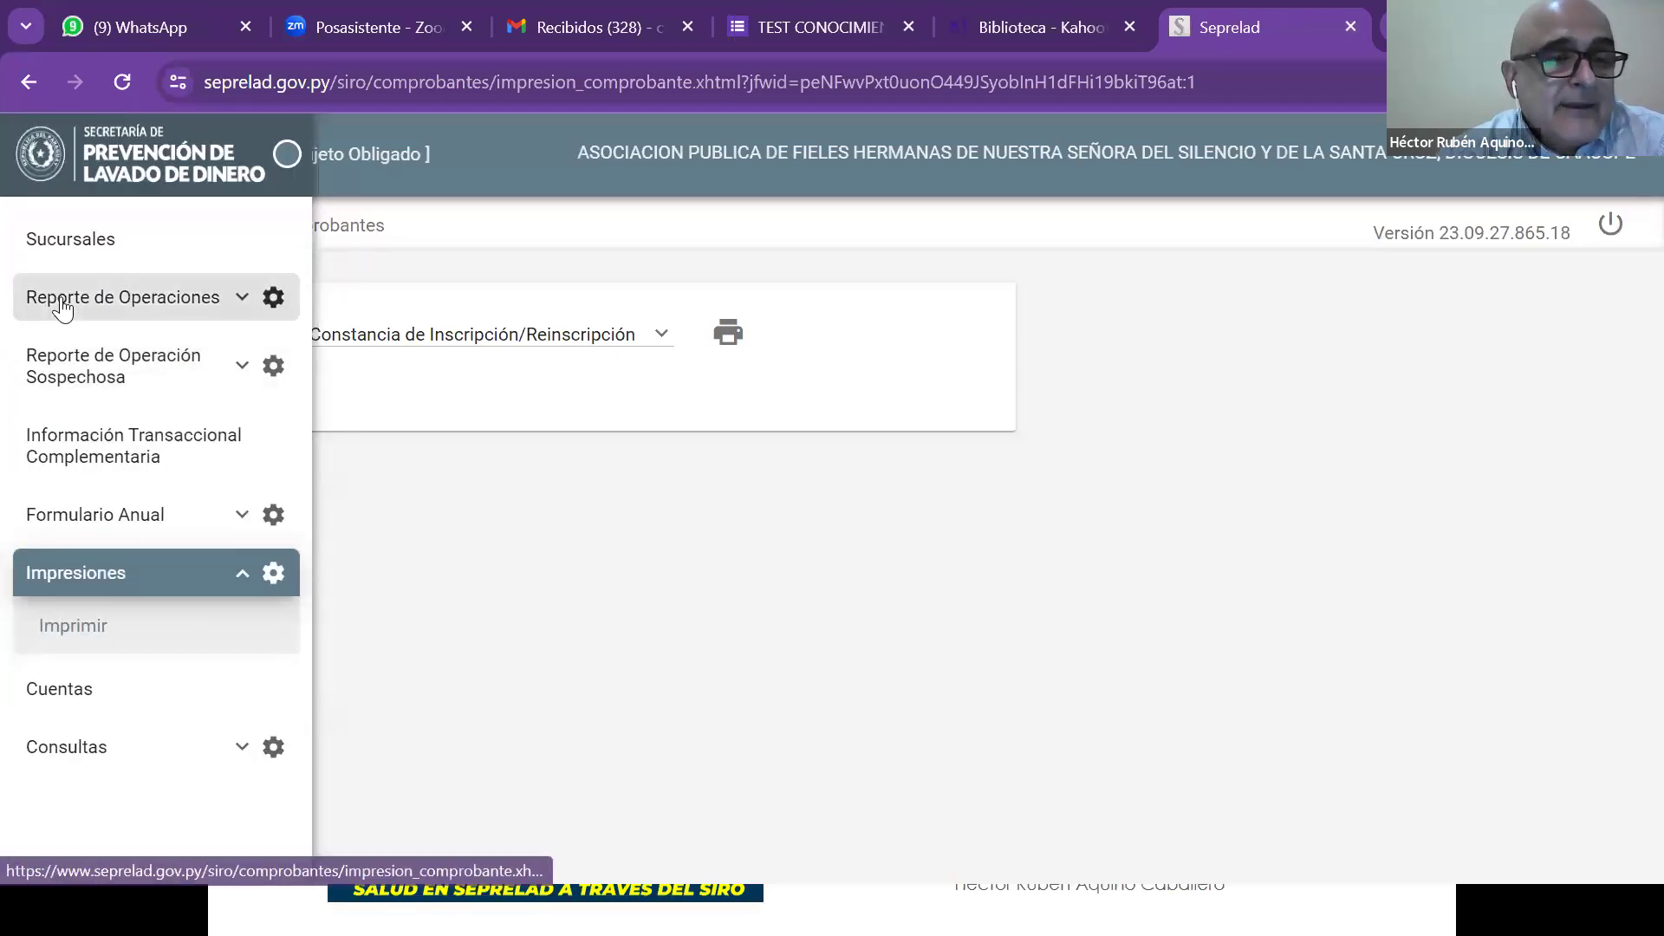
Start a new declaration under ROS inicial / negativo in Reporte de Operación Sospechosa.
left_click(56, 303)
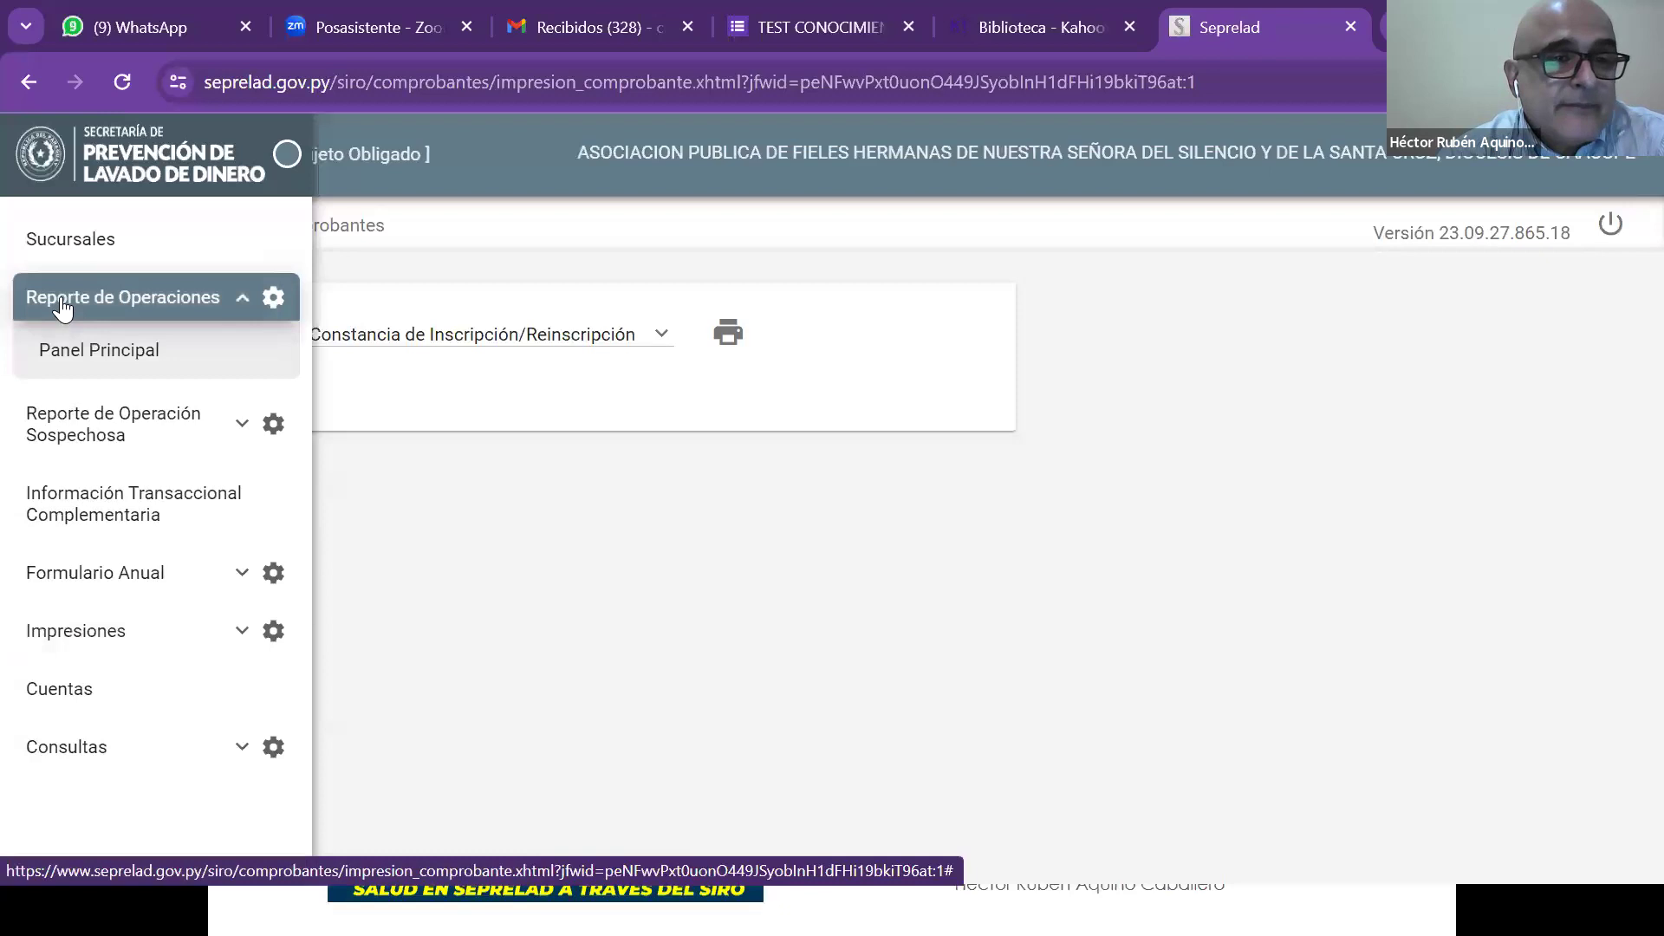
left_click(70, 434)
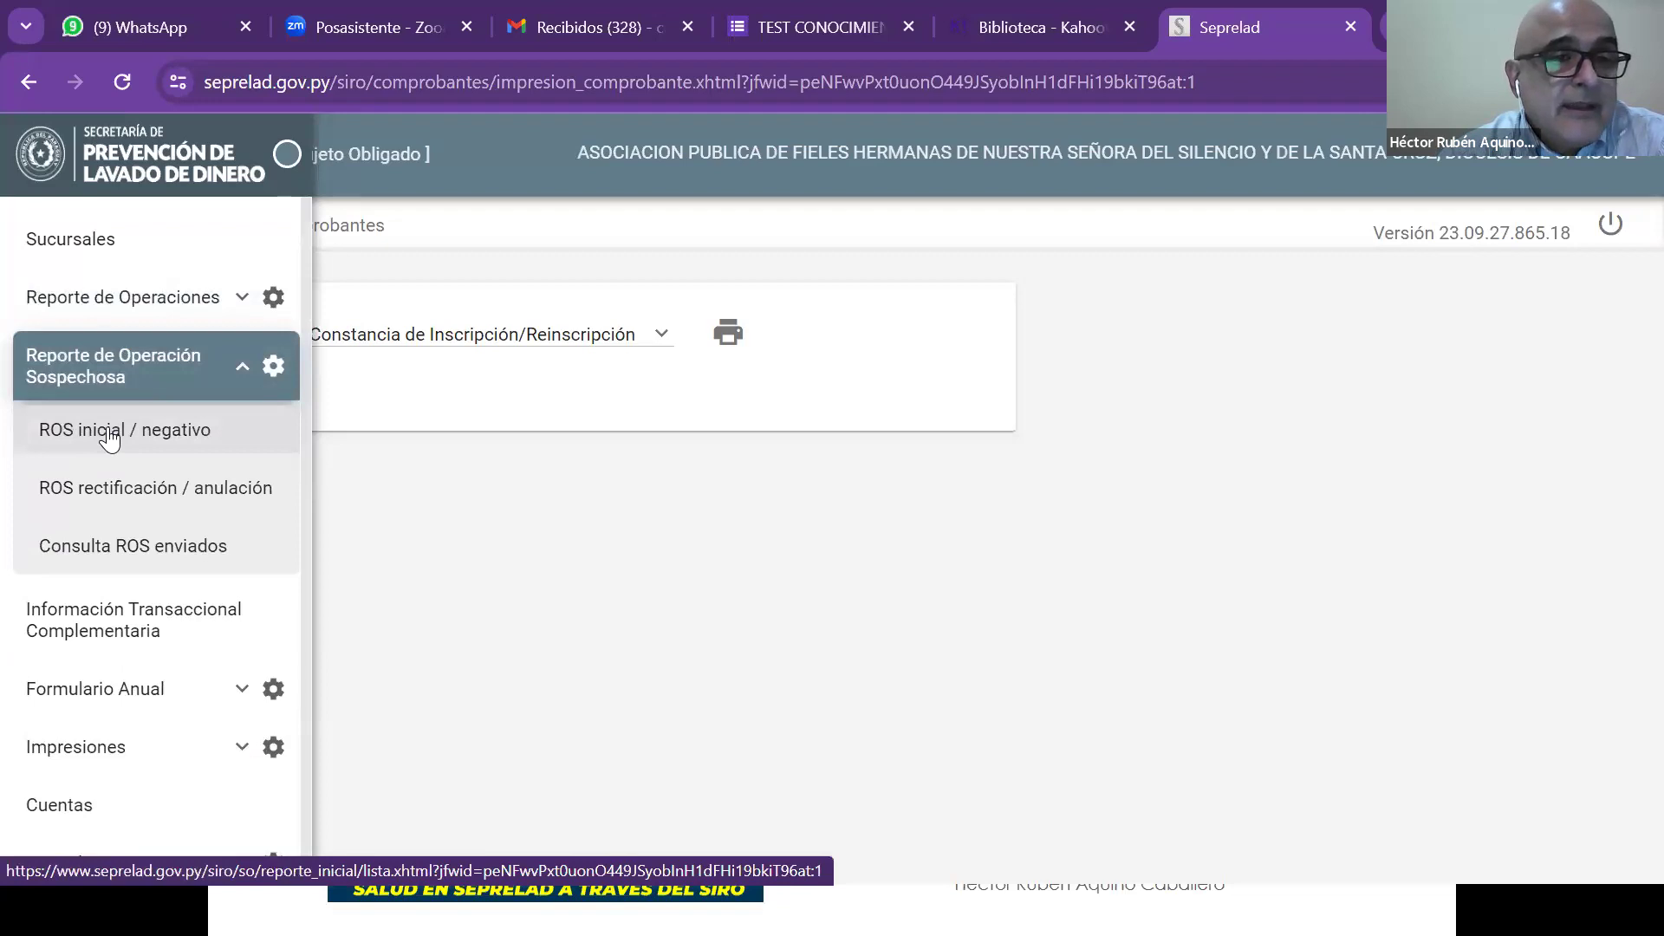
left_click(109, 431)
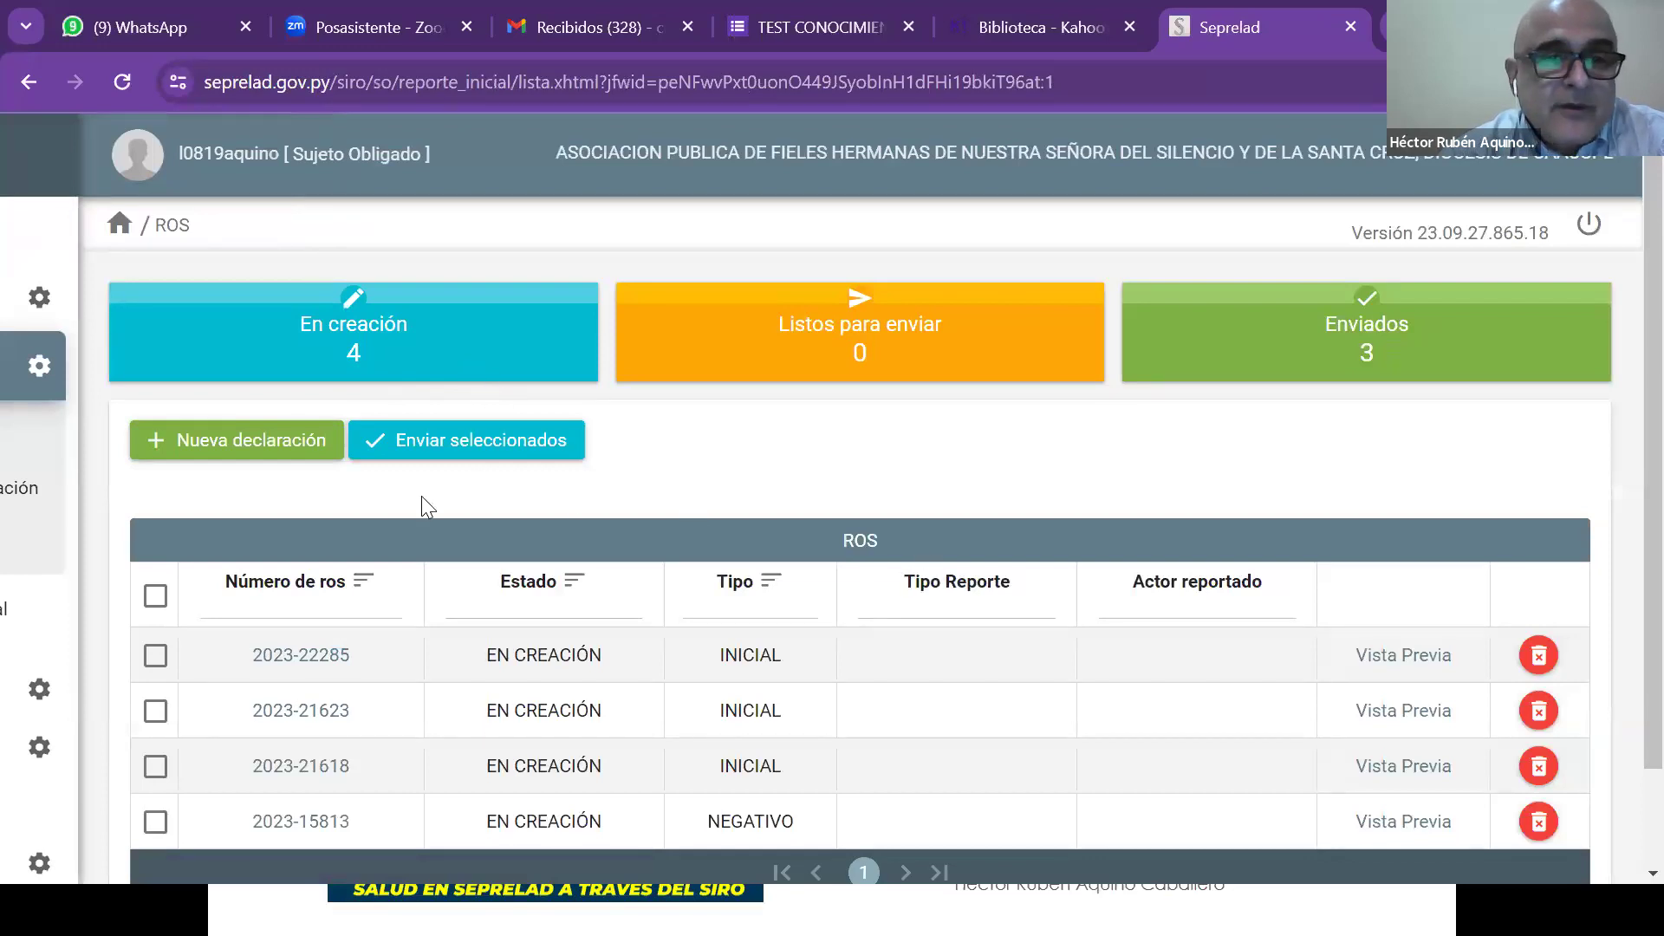
left_click(295, 451)
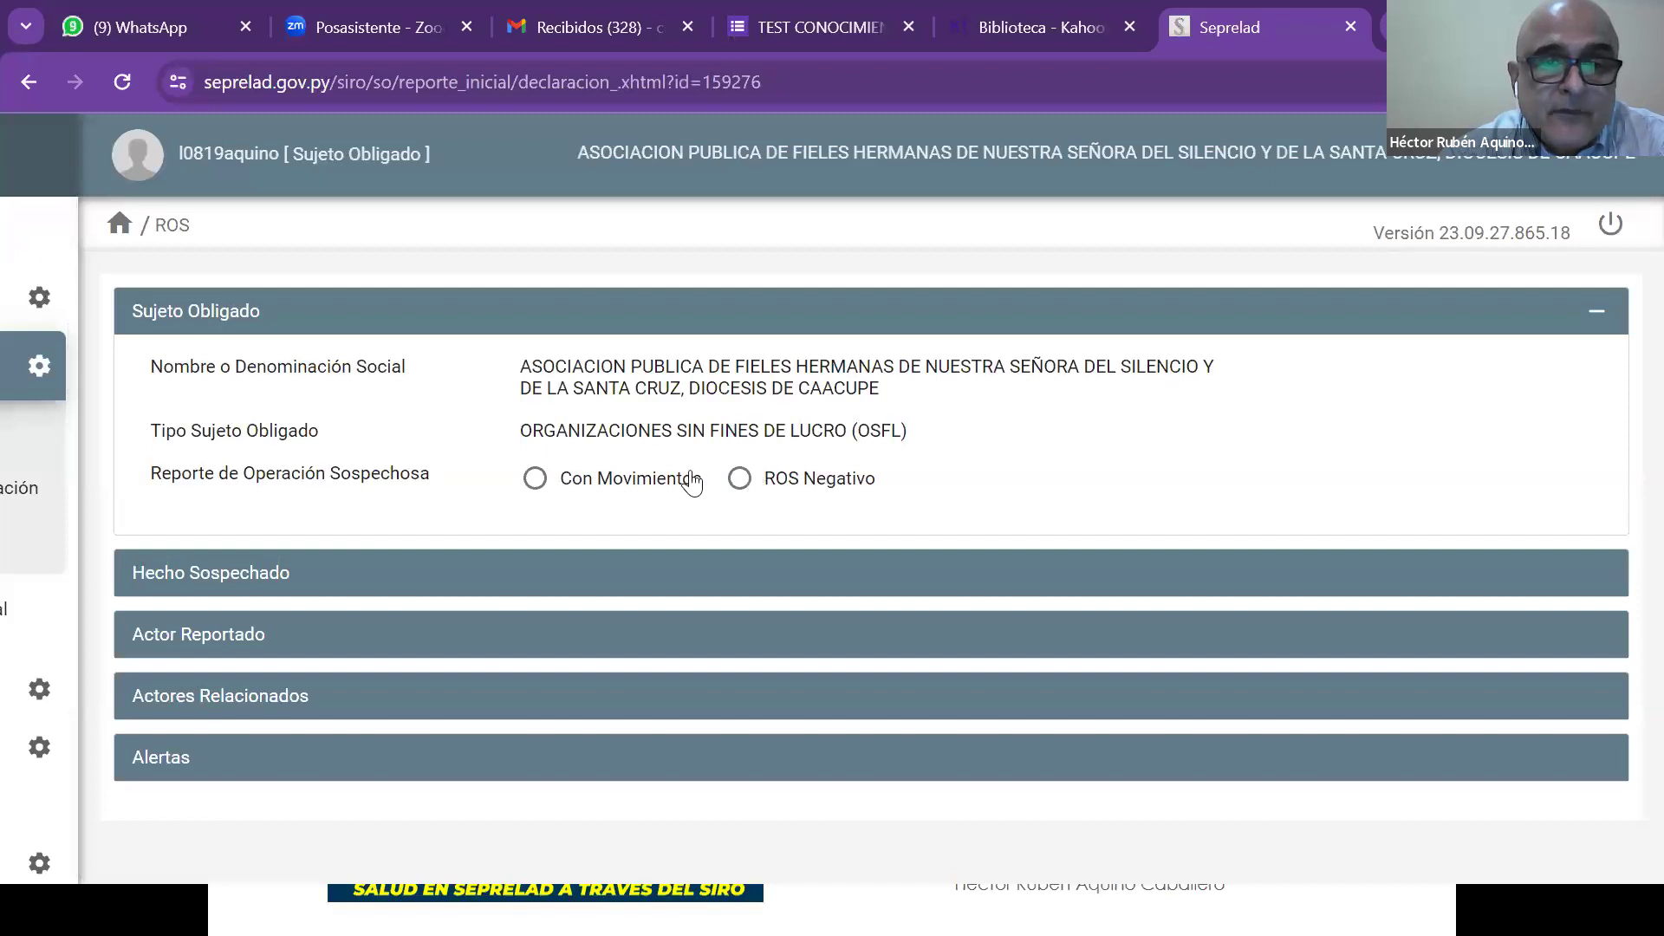
Set the declaration as ROS Negativo for the year 2023 and the period DE ENERO A MARZO DEL 2023.
left_click(754, 481)
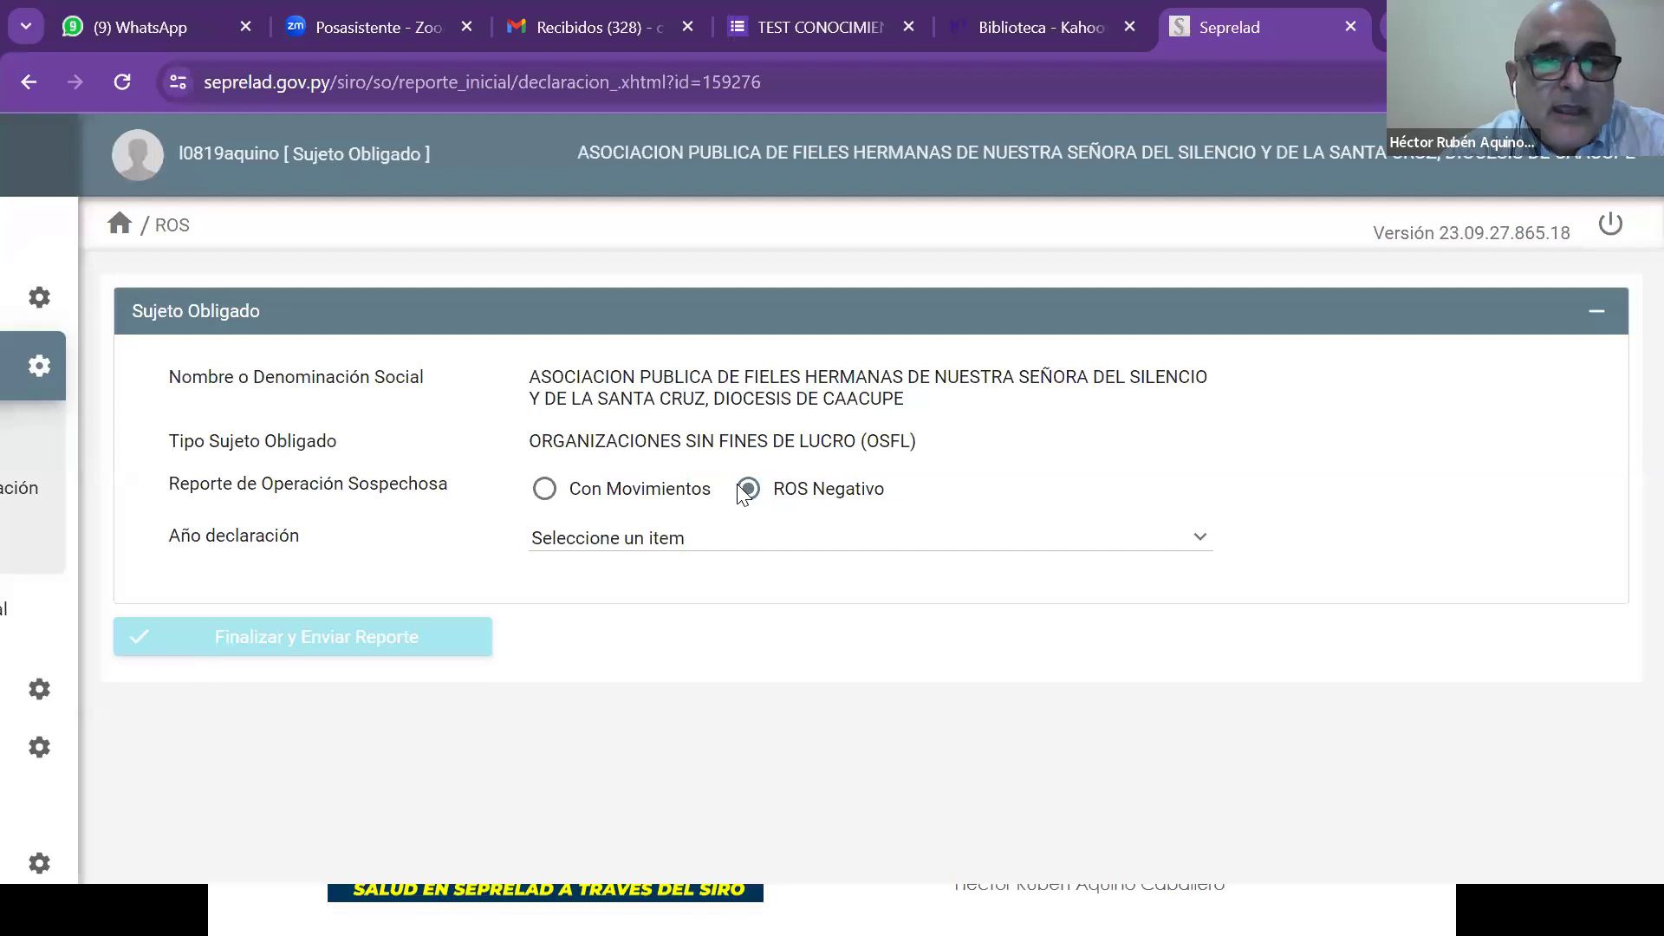
left_click(1203, 548)
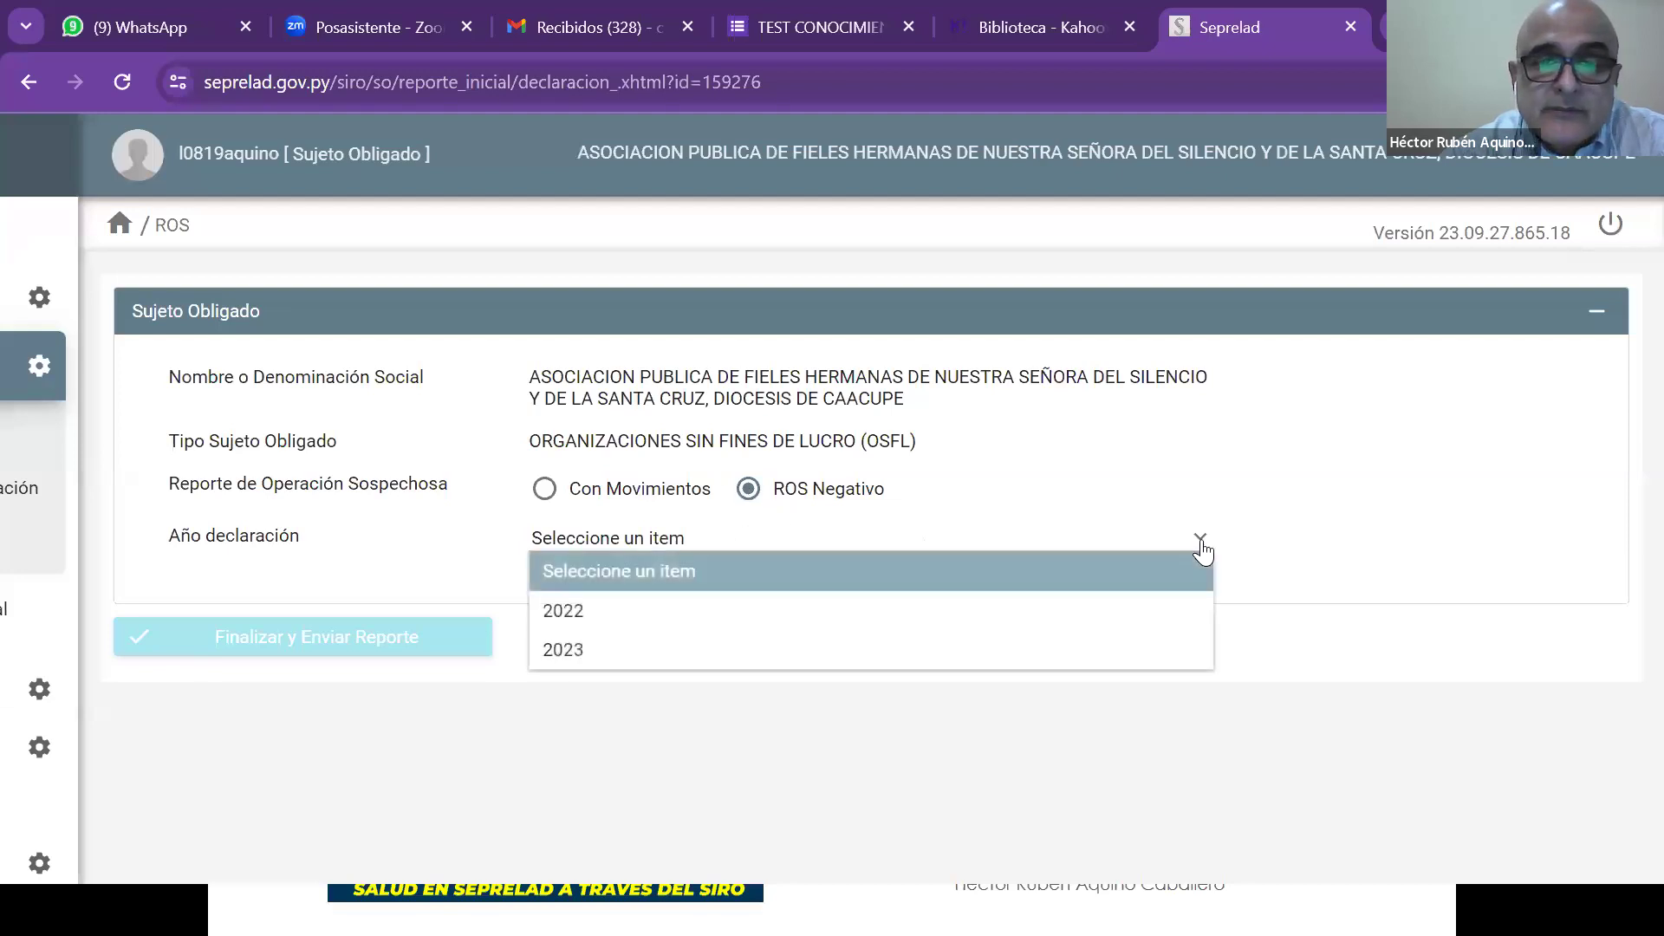
left_click(586, 669)
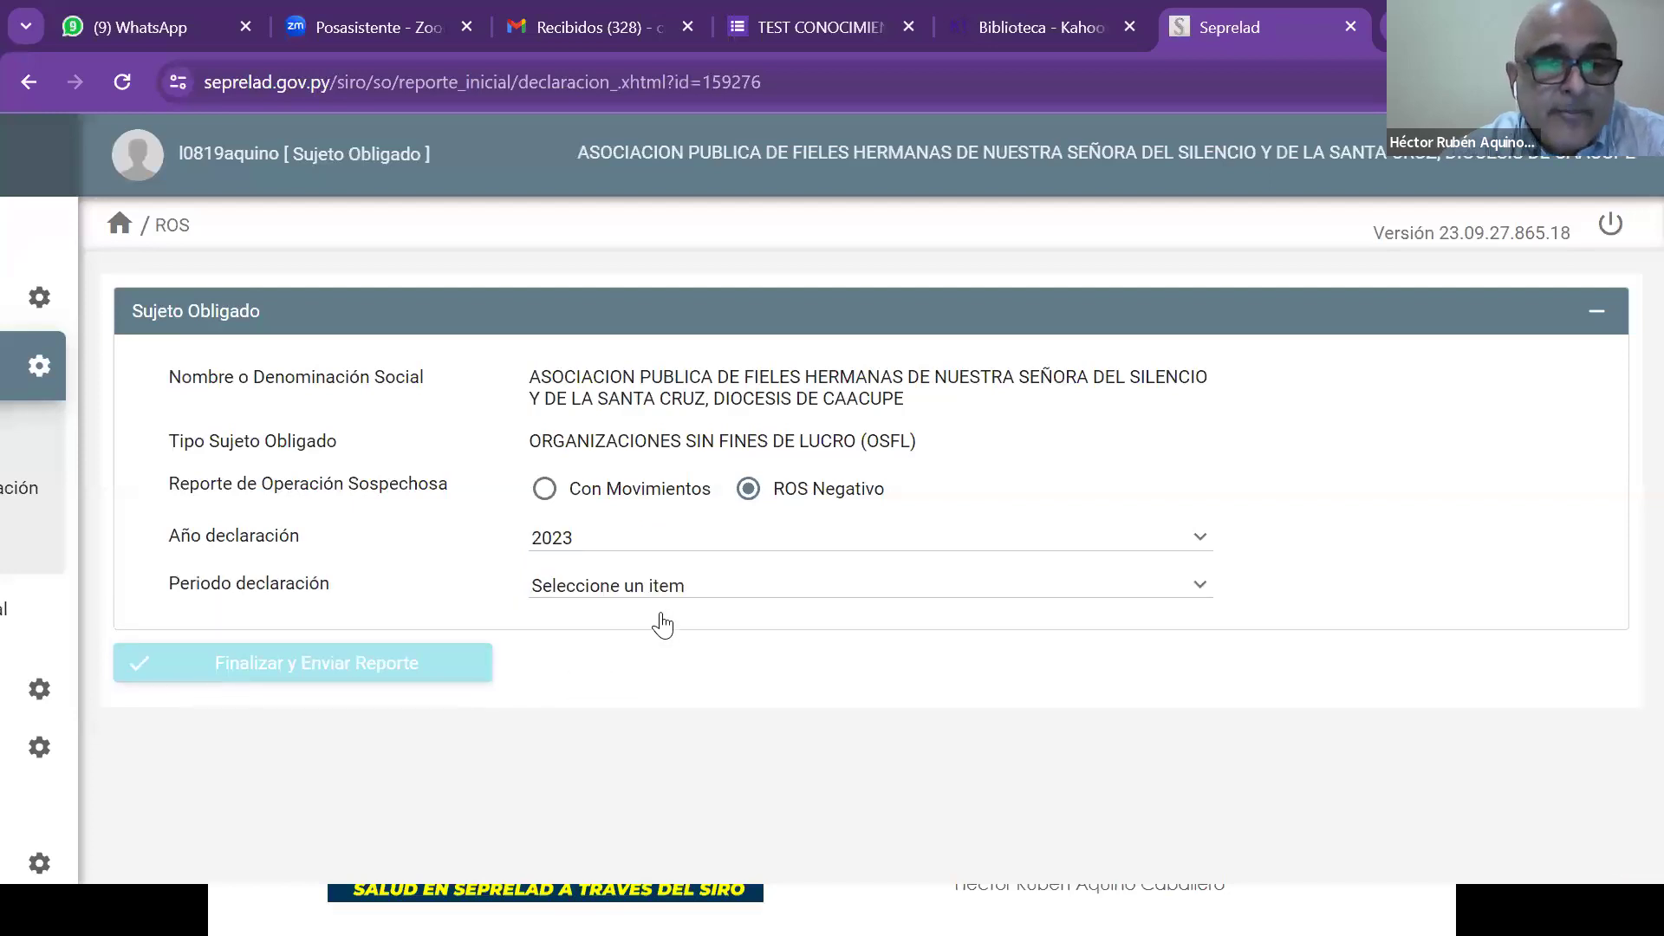
left_click(1186, 597)
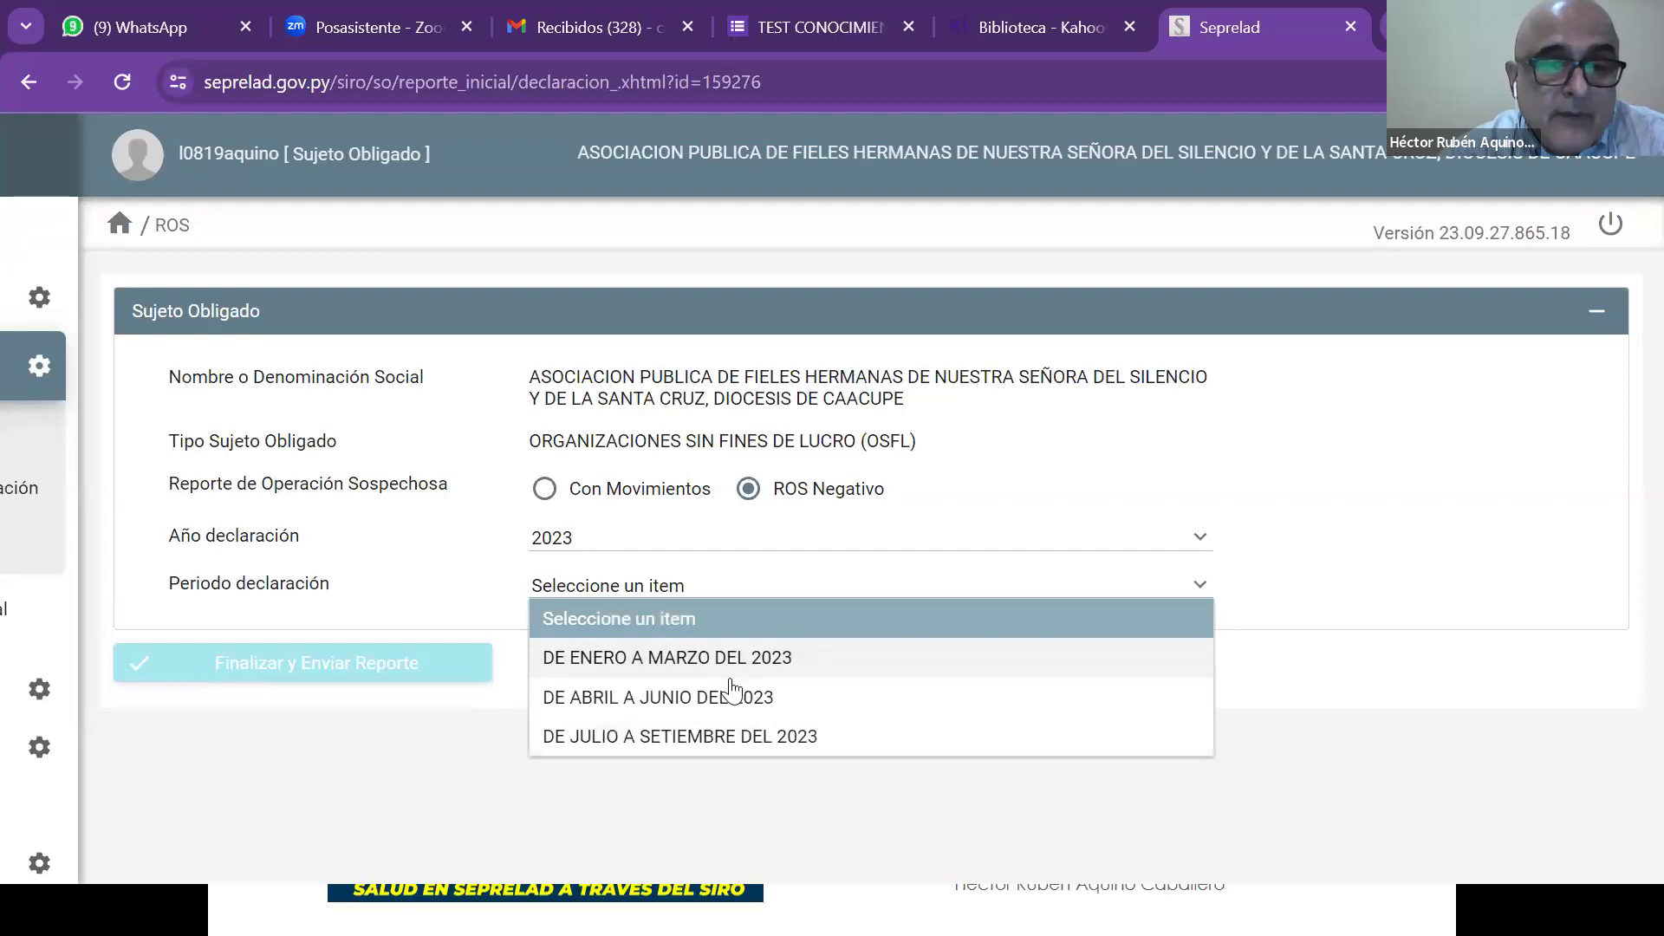
left_click(735, 661)
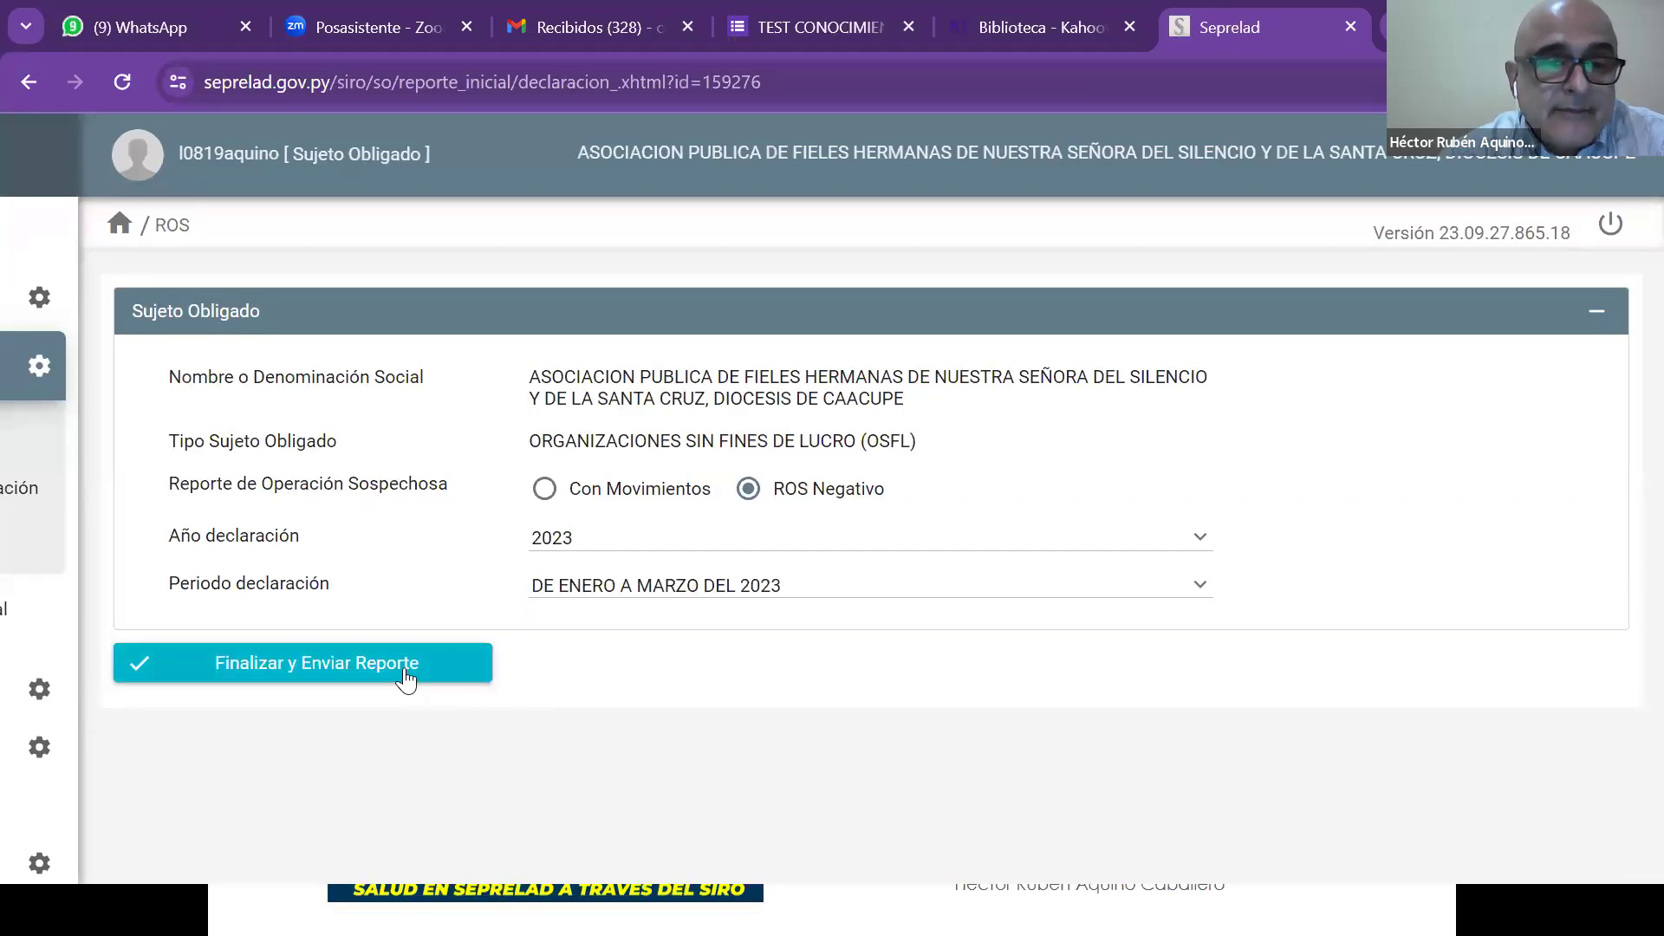
Try to finalize and send the negative ROS report, and view the available declaration periods.
left_click(318, 665)
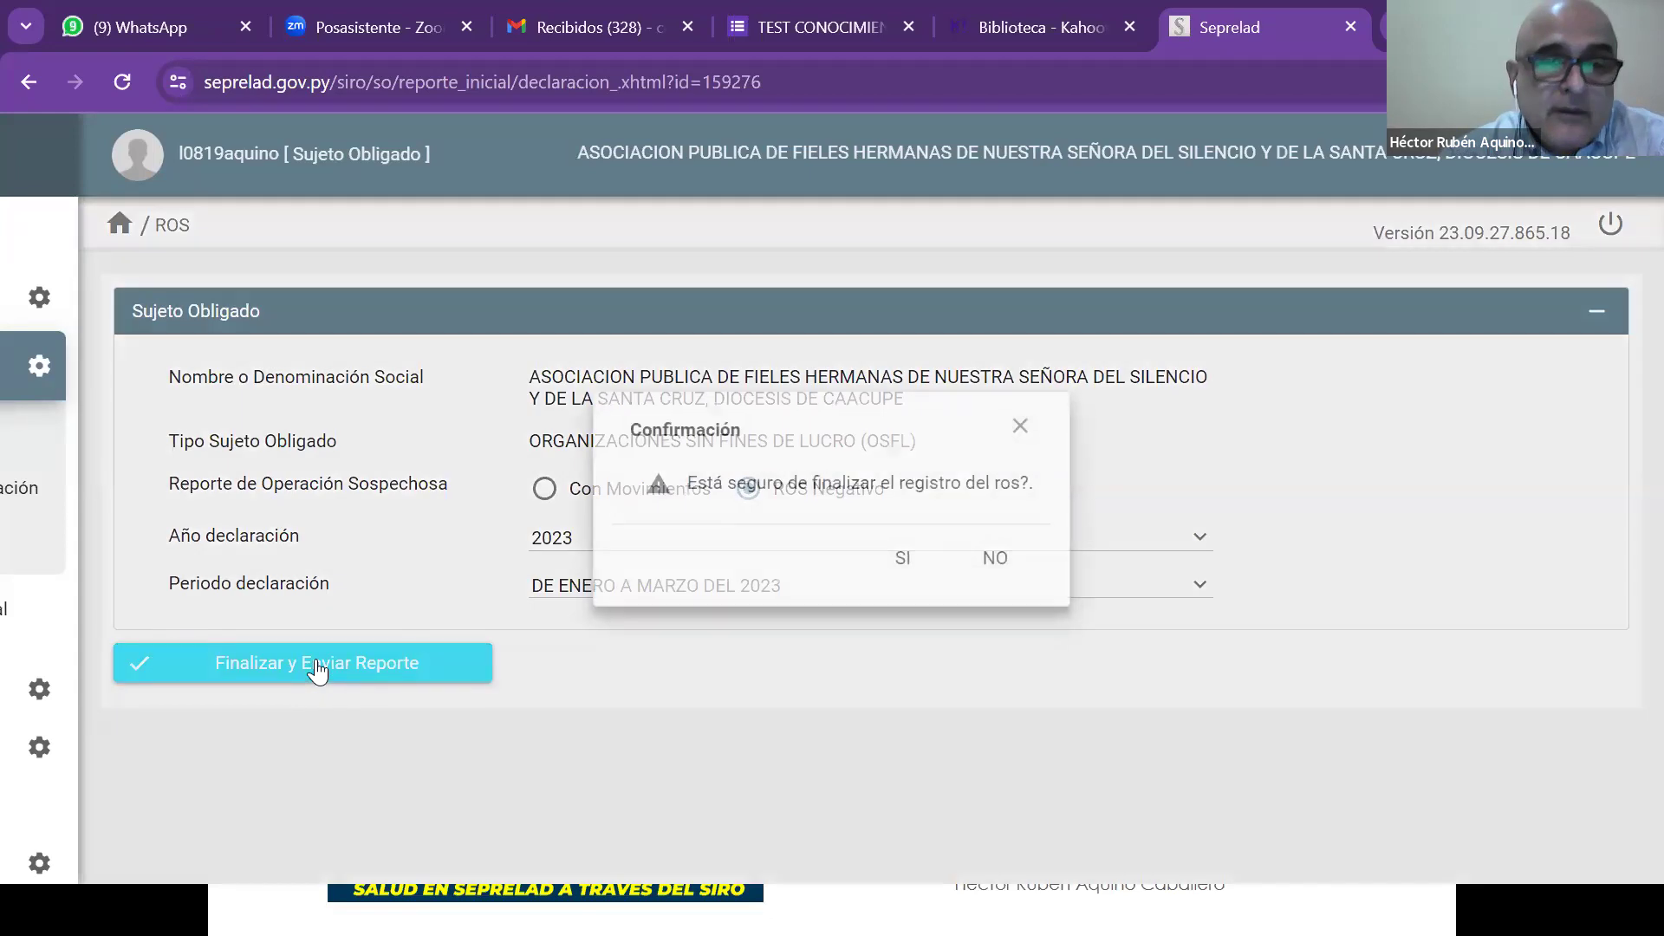
left_click(902, 558)
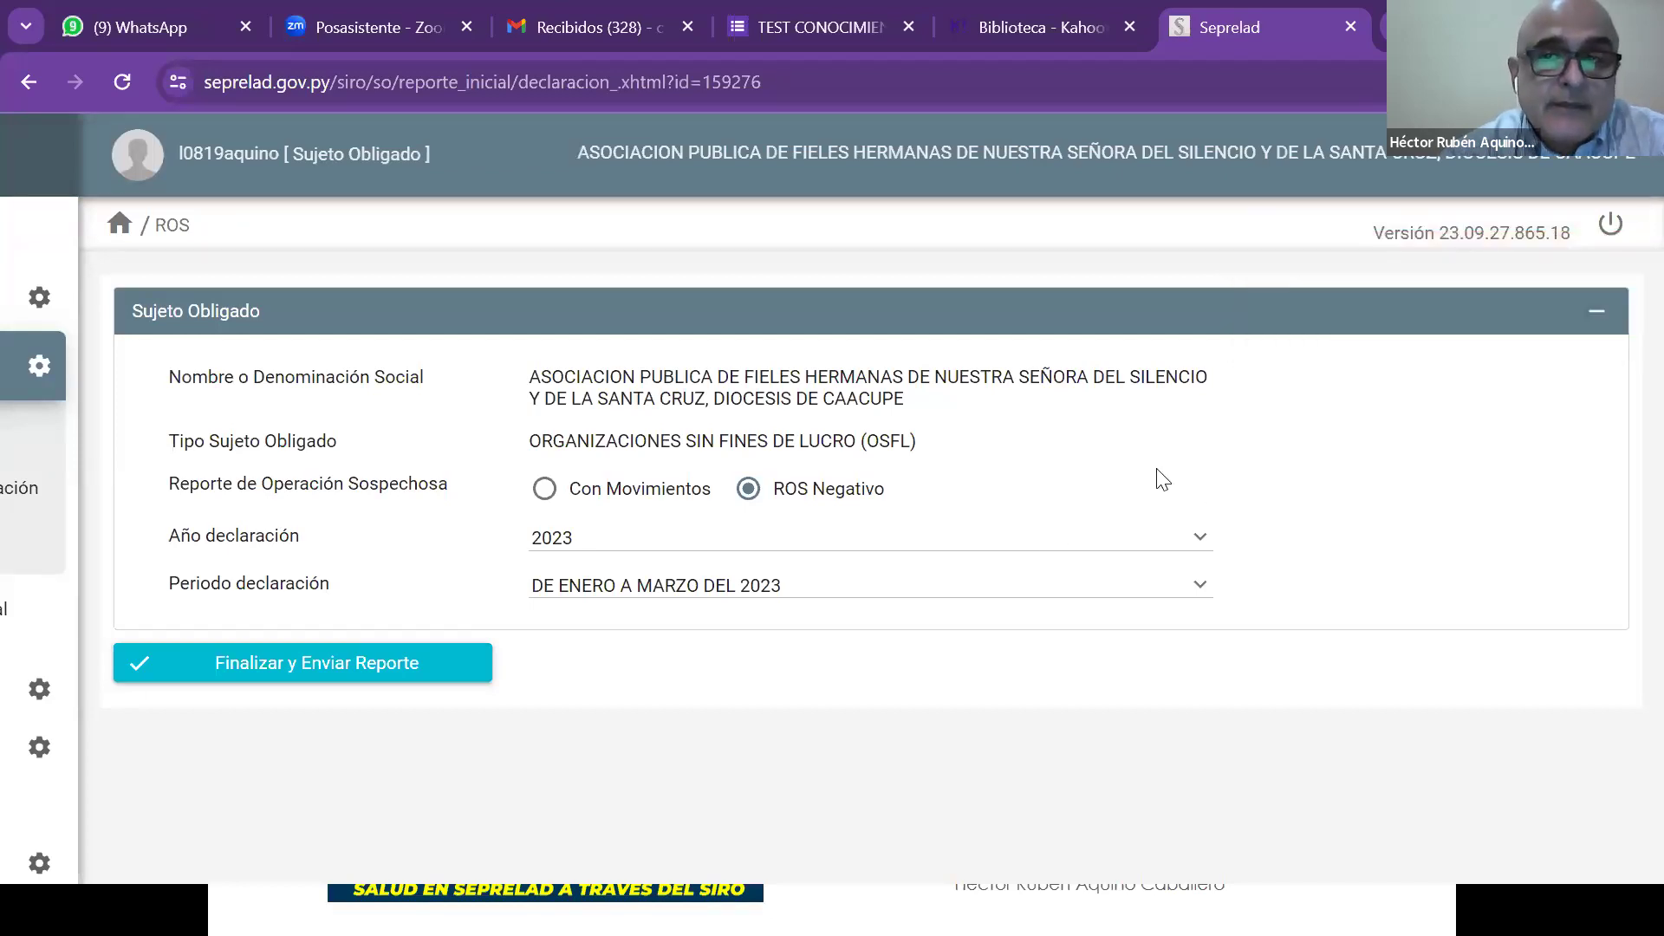
left_click(1199, 584)
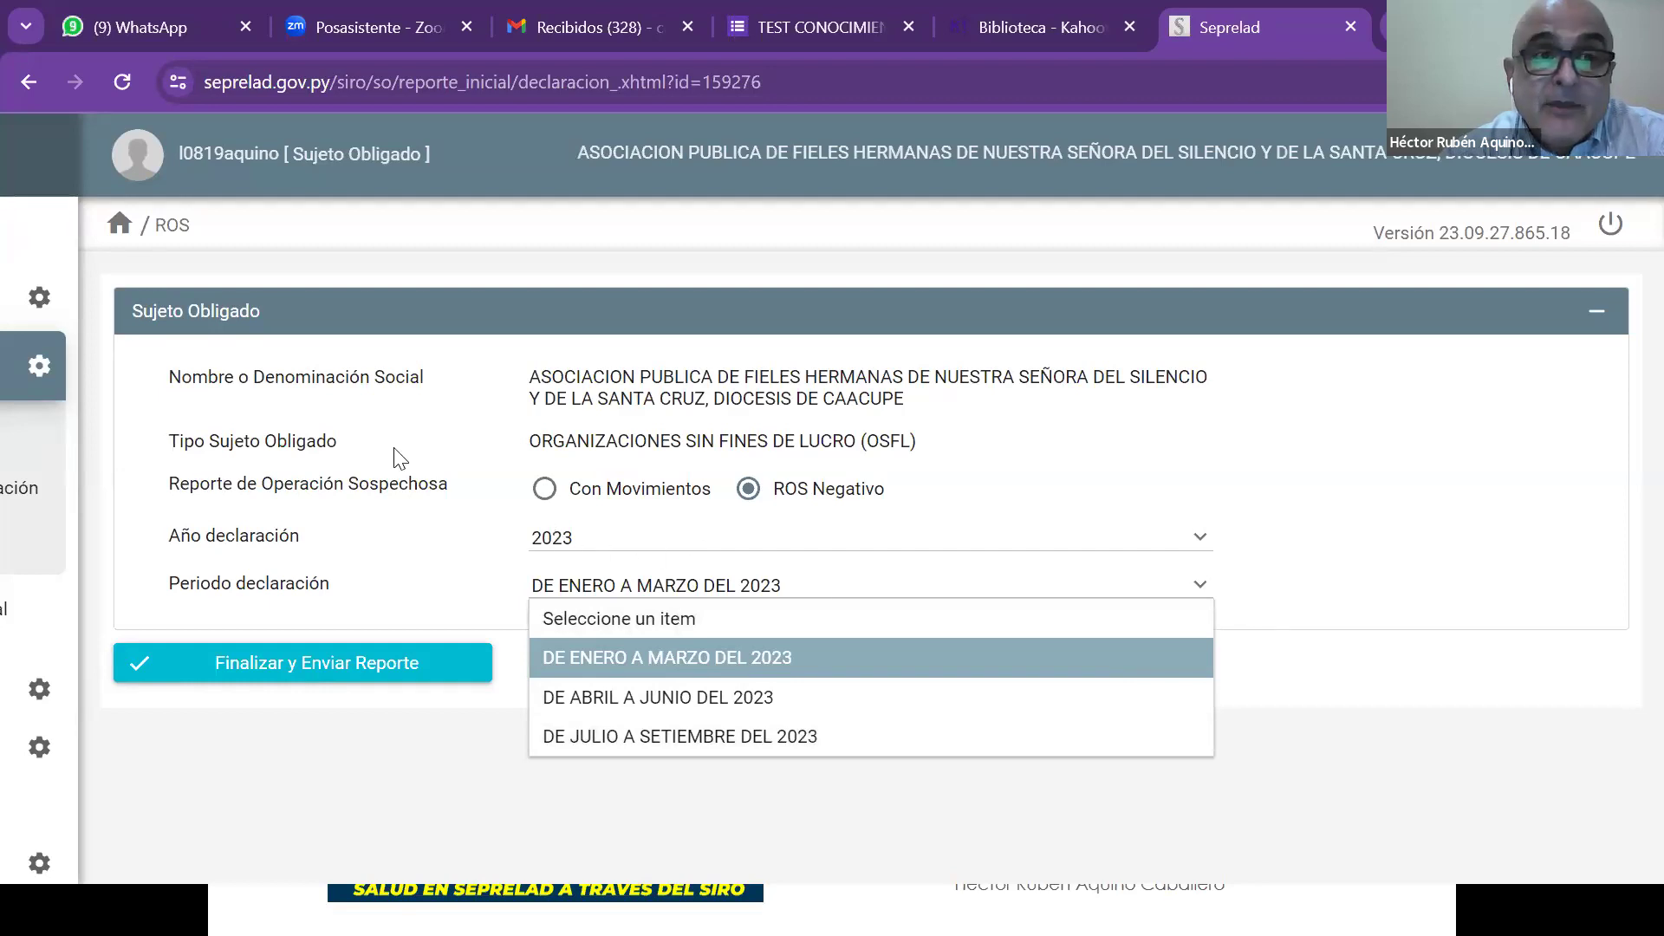
Go to Presentar Formulario under Formulario Anual and try to generate a new form.
mouse_move(169, 364)
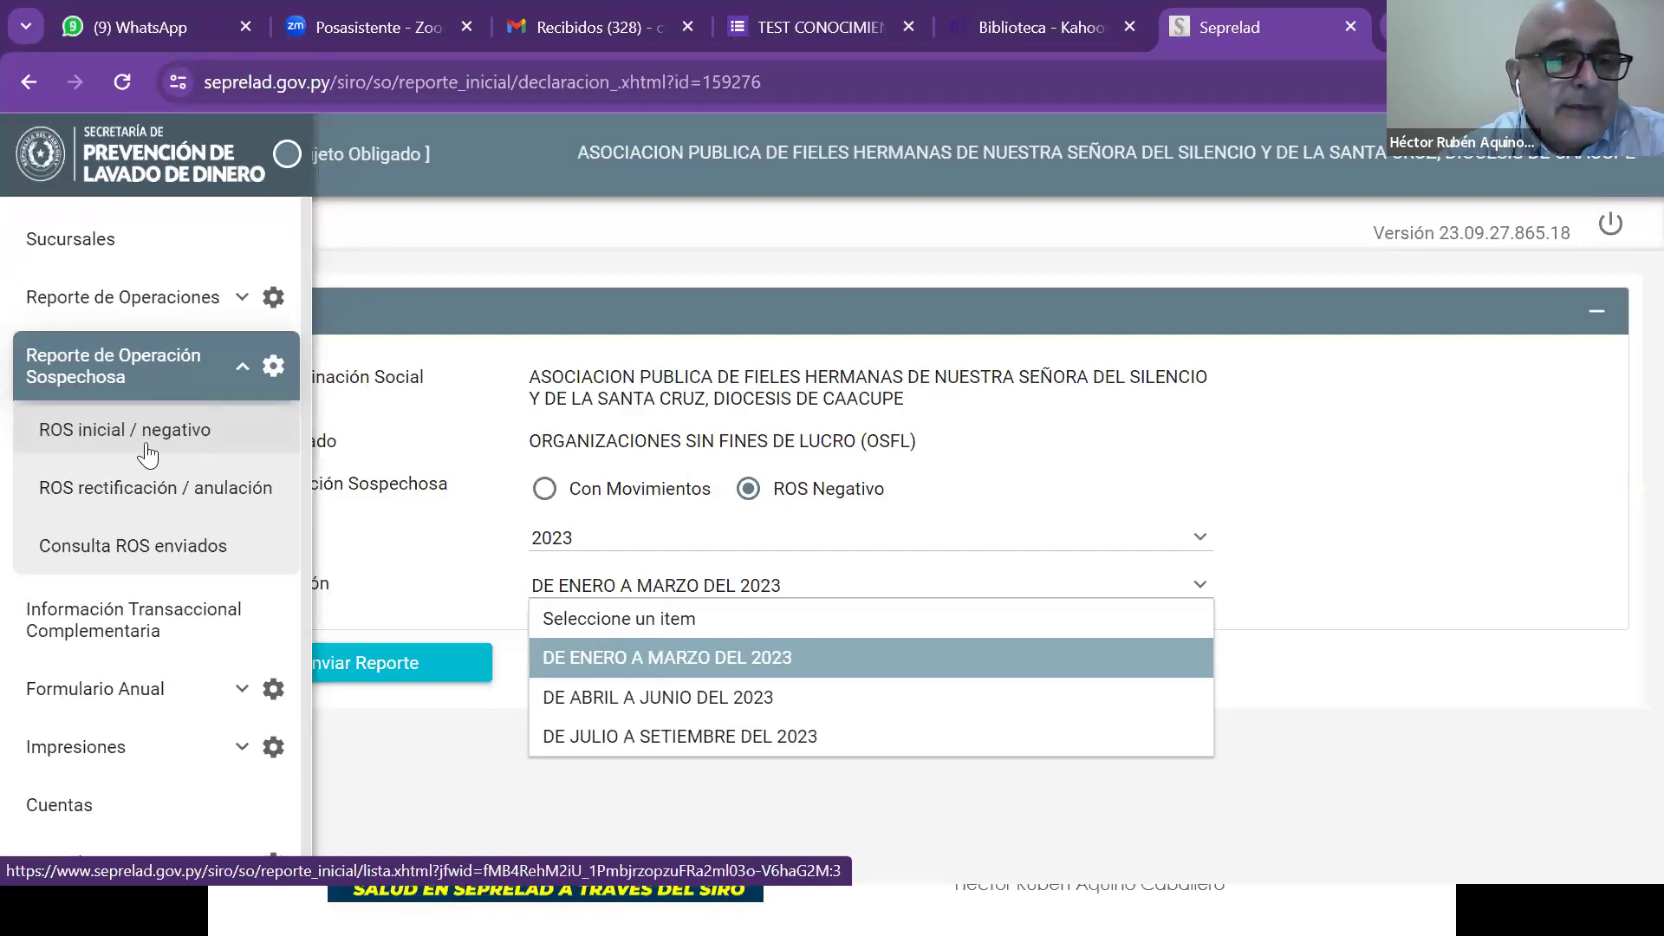
scroll(147, 453, "down", 1)
left_click(89, 607)
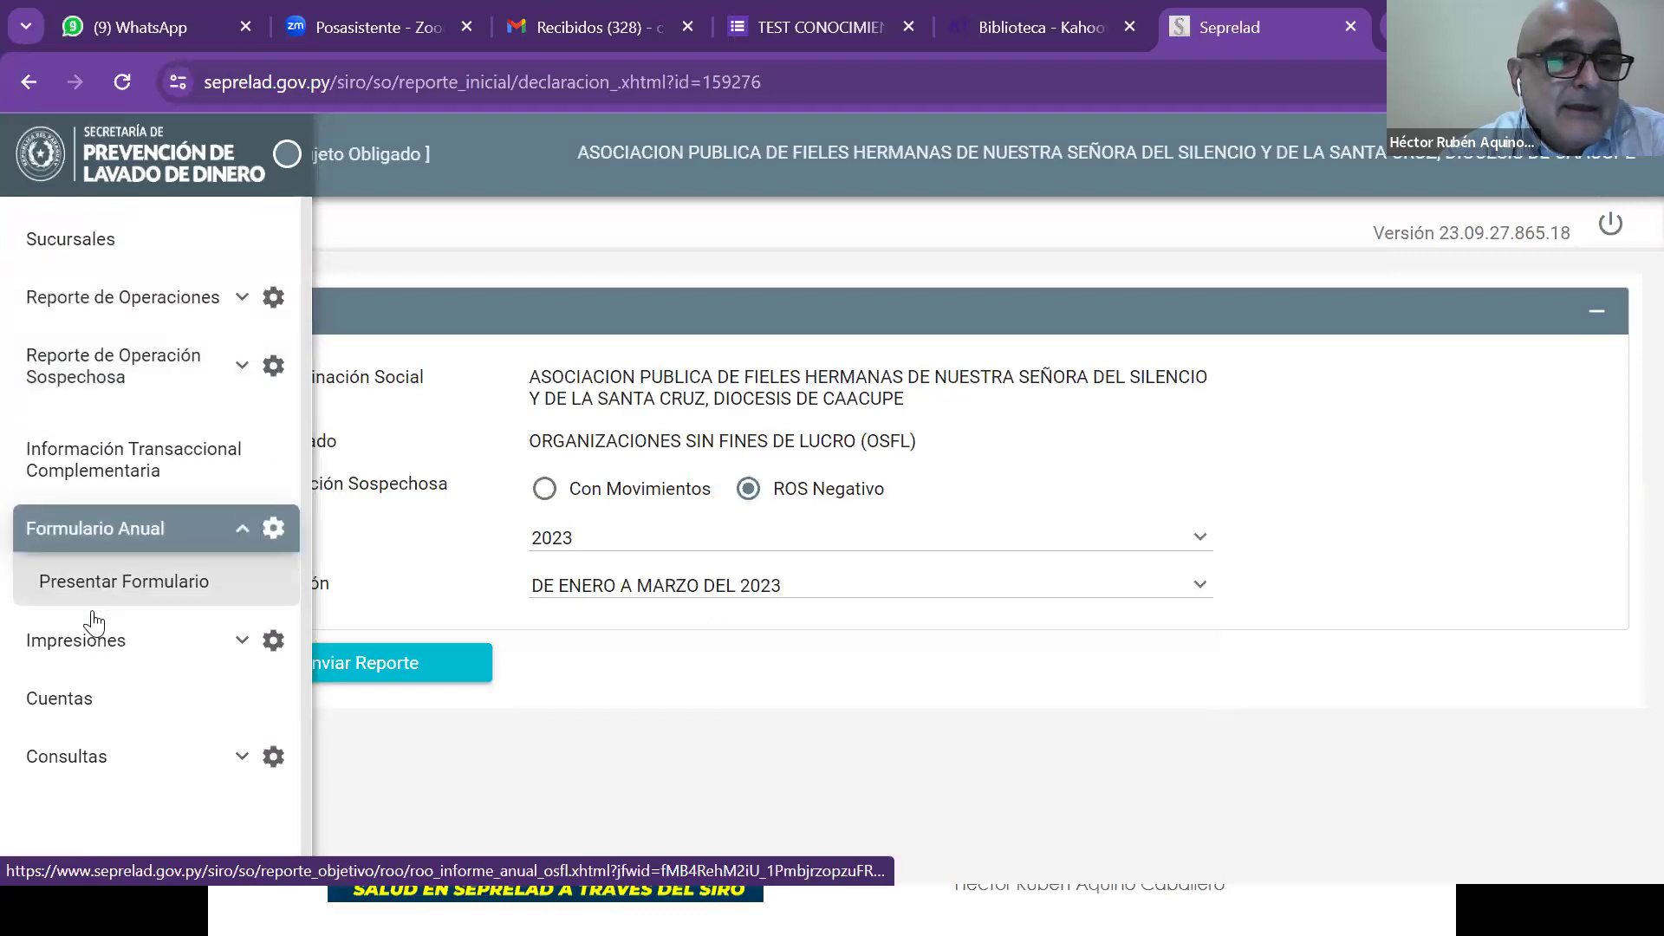
left_click(117, 587)
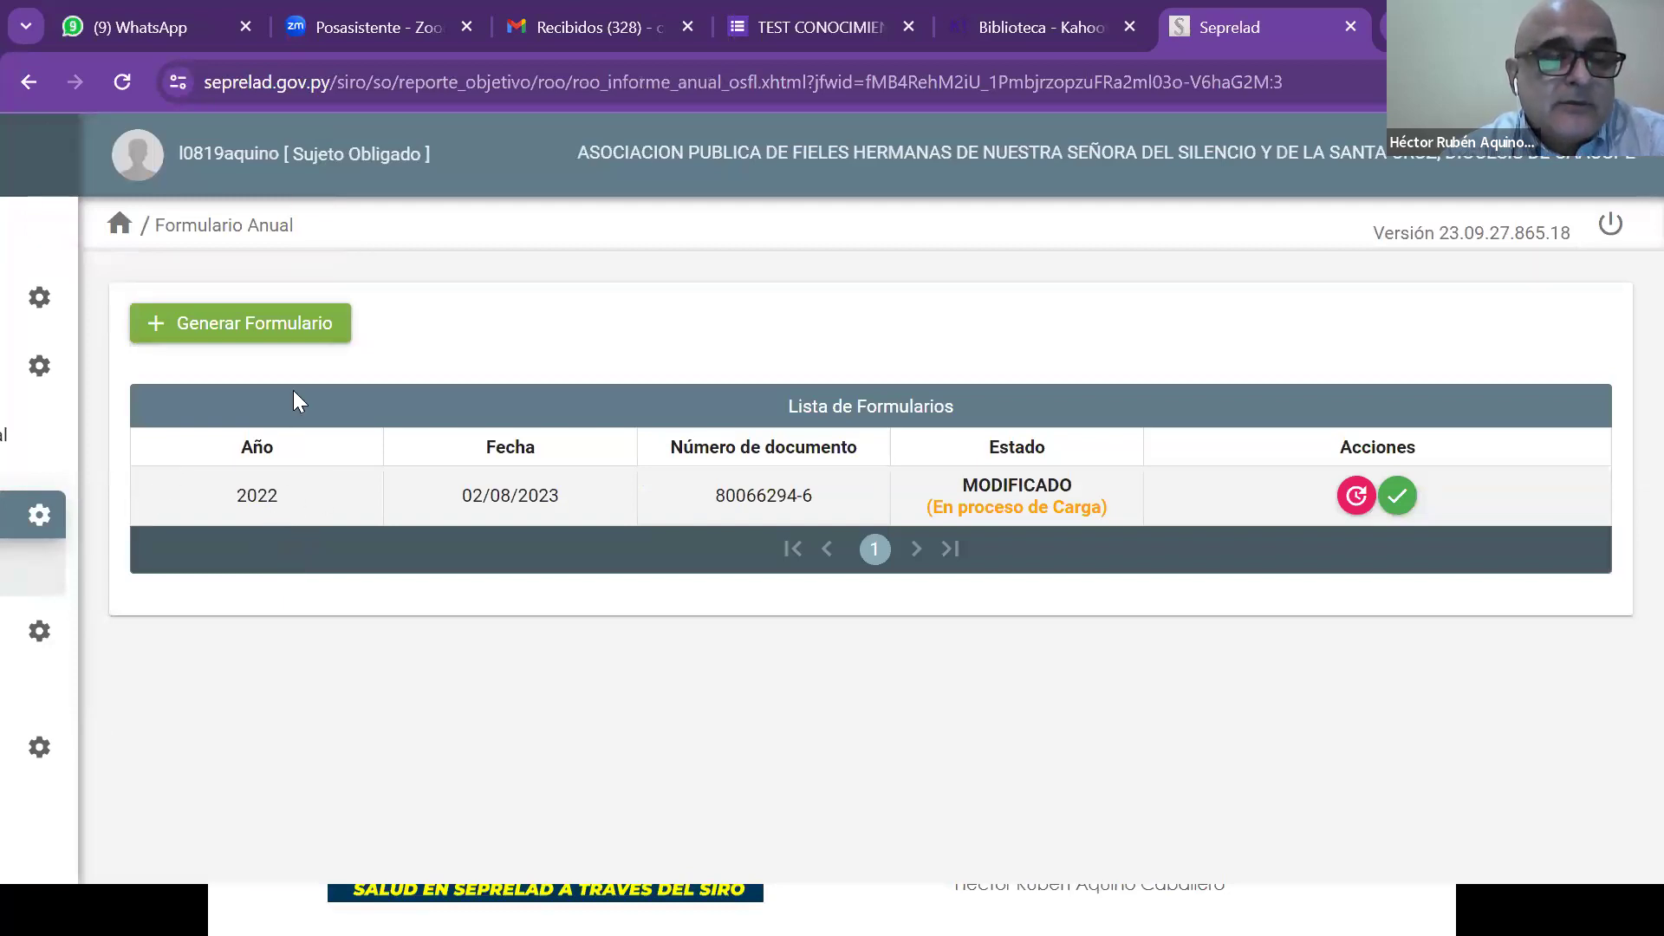
left_click(295, 333)
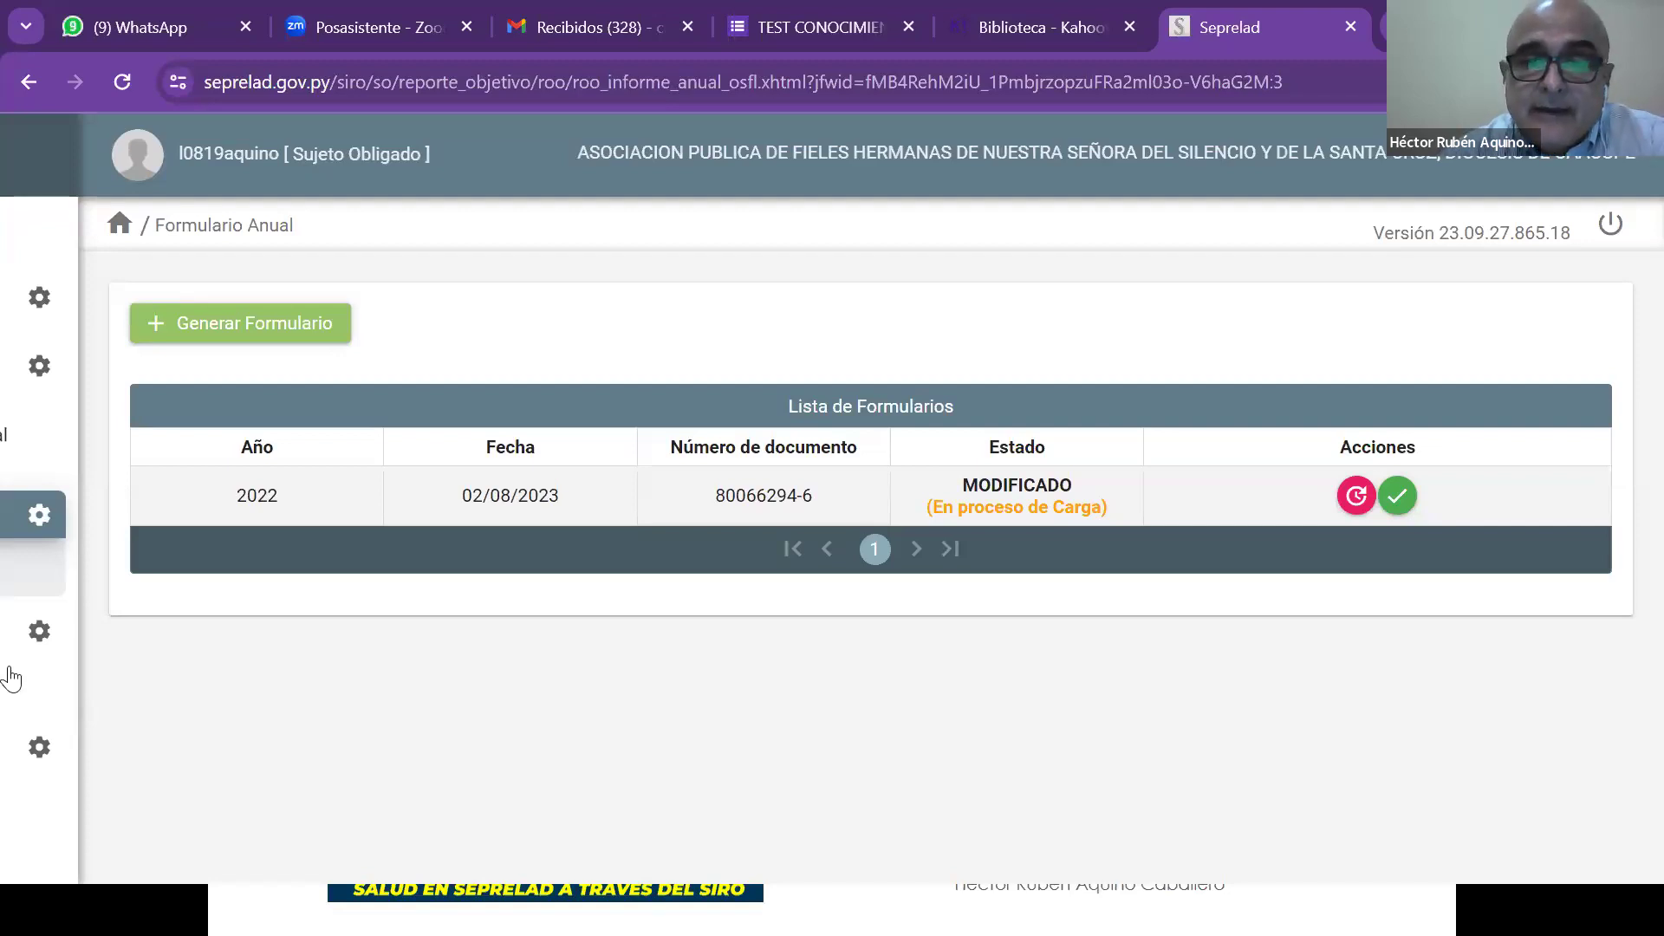
Open the 2022 annual form from the list and review its general data, financial amounts and main purpose.
mouse_move(7, 680)
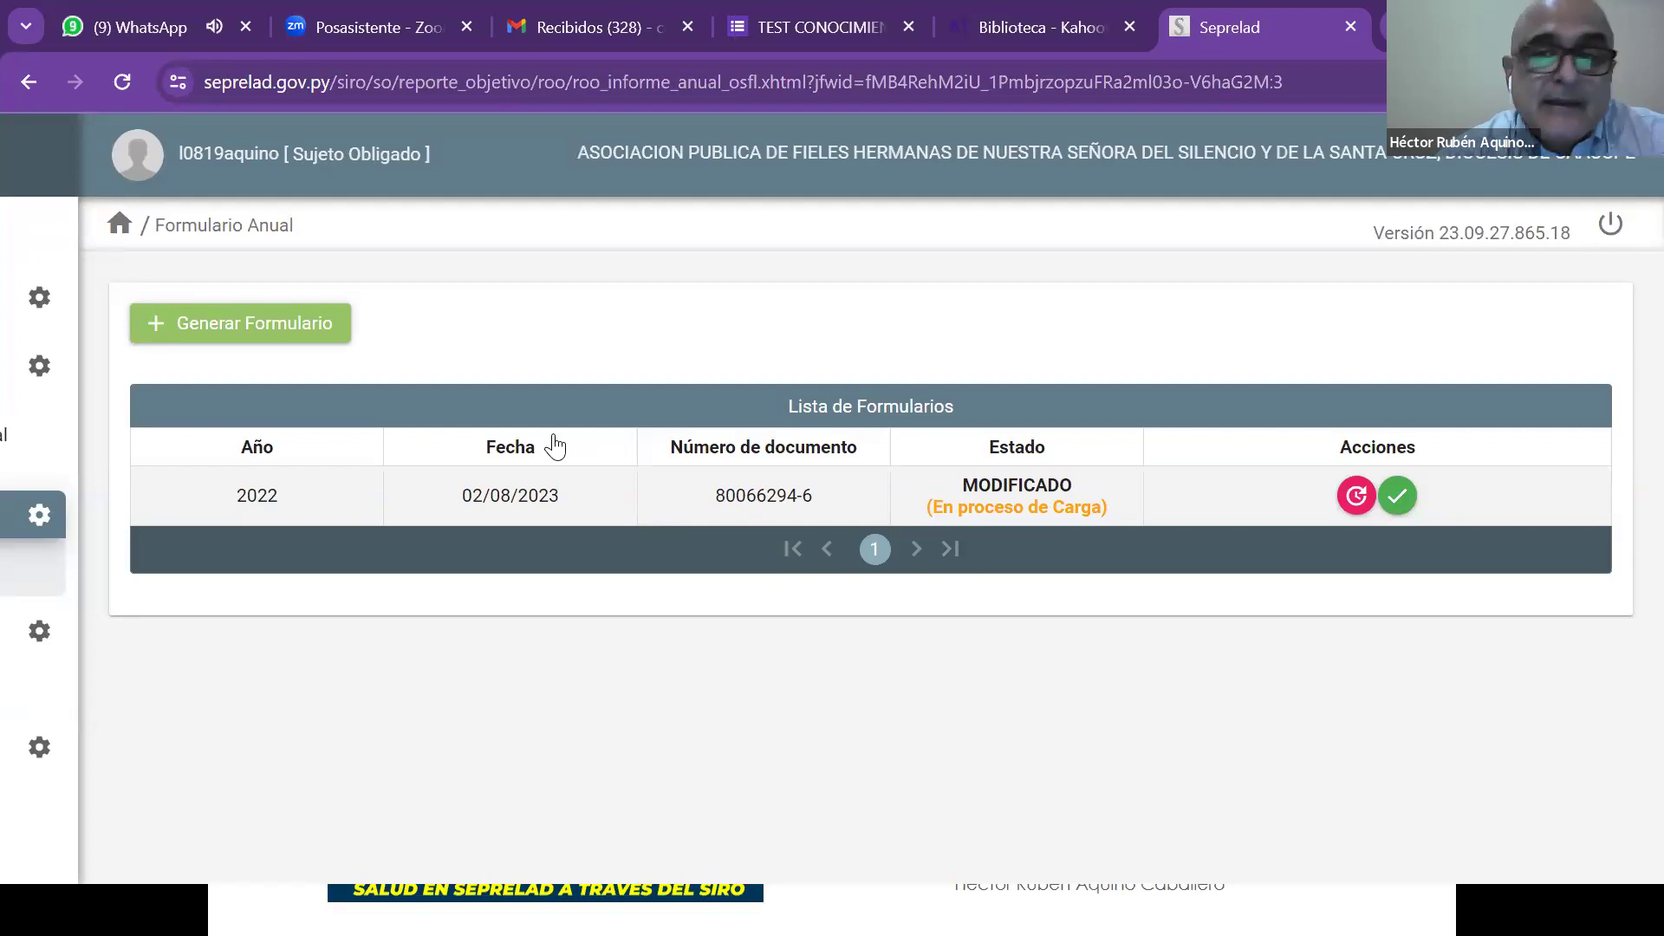
left_click(1355, 498)
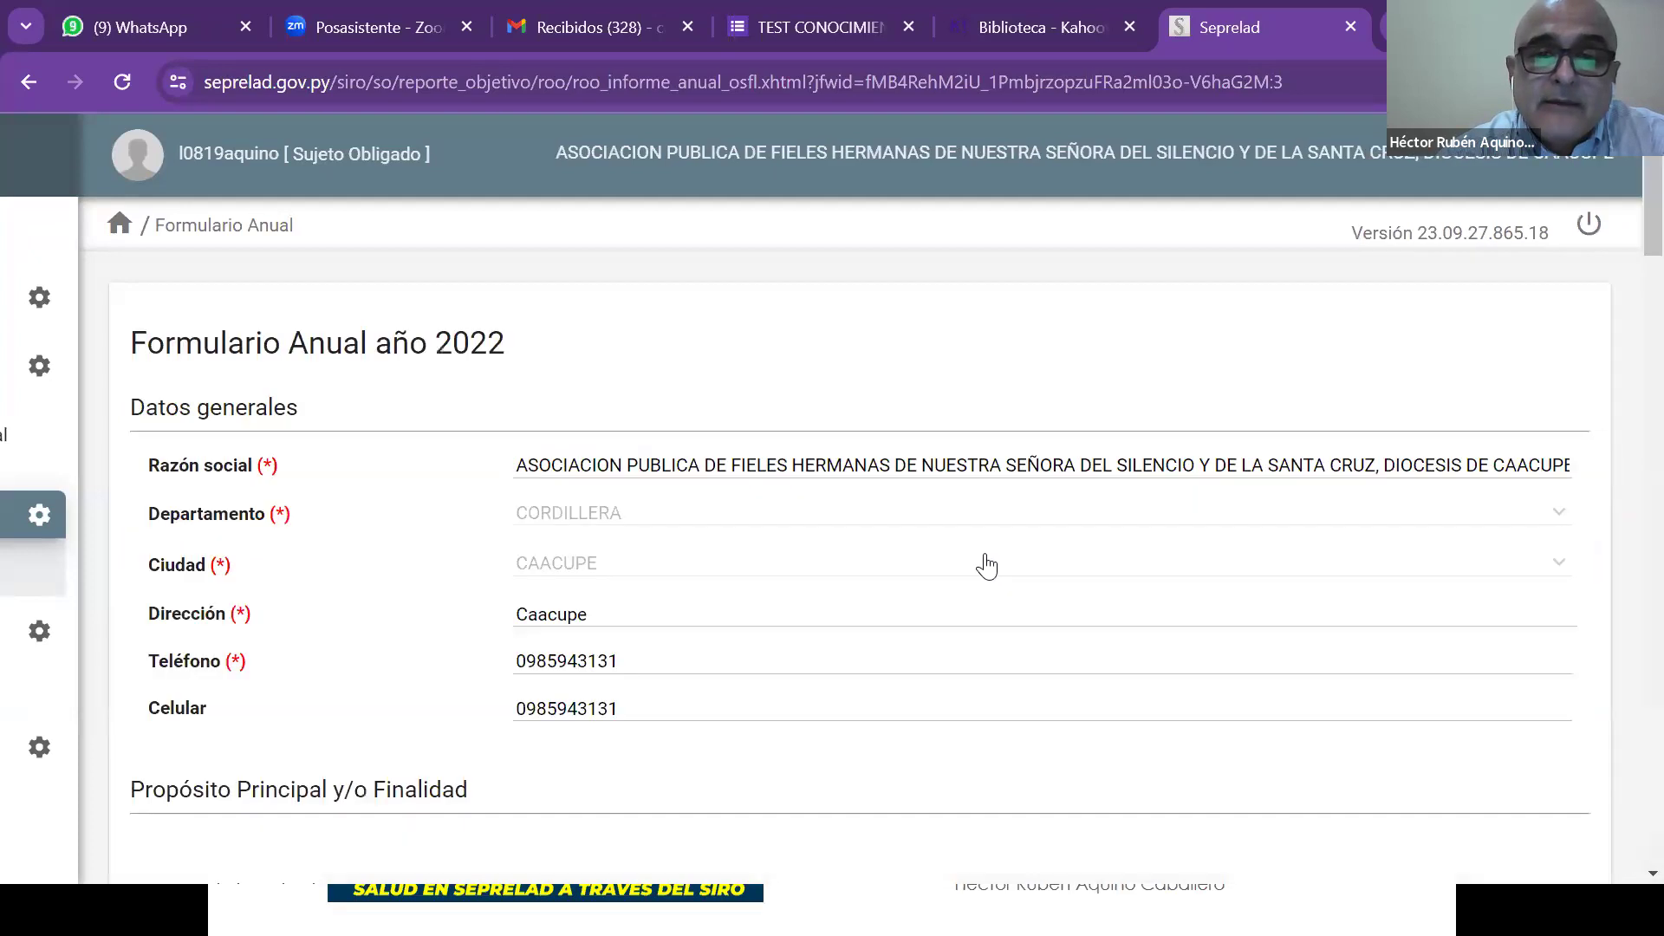
scroll(987, 566, "down", 4)
scroll(986, 566, "up", 3)
scroll(986, 568, "down", 3)
scroll(987, 566, "down", 5)
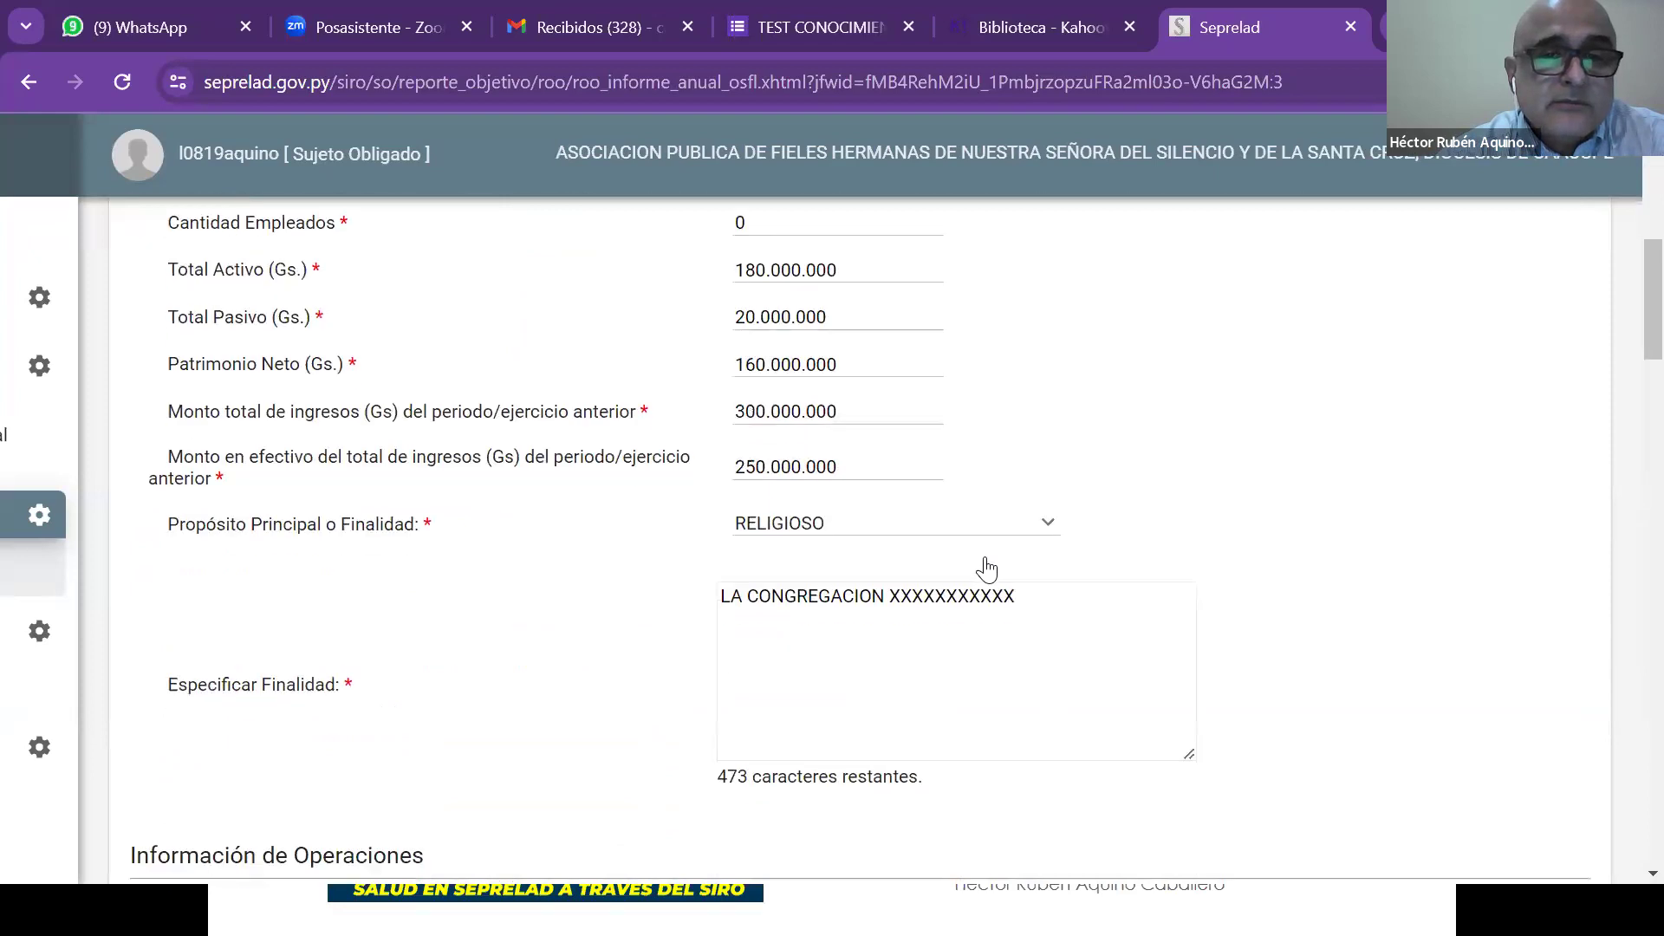
Review the 2022 annual form's asset, liability and income amounts, its main purpose, and how they lead into Información de Operaciones.
scroll(987, 556, "down", 7)
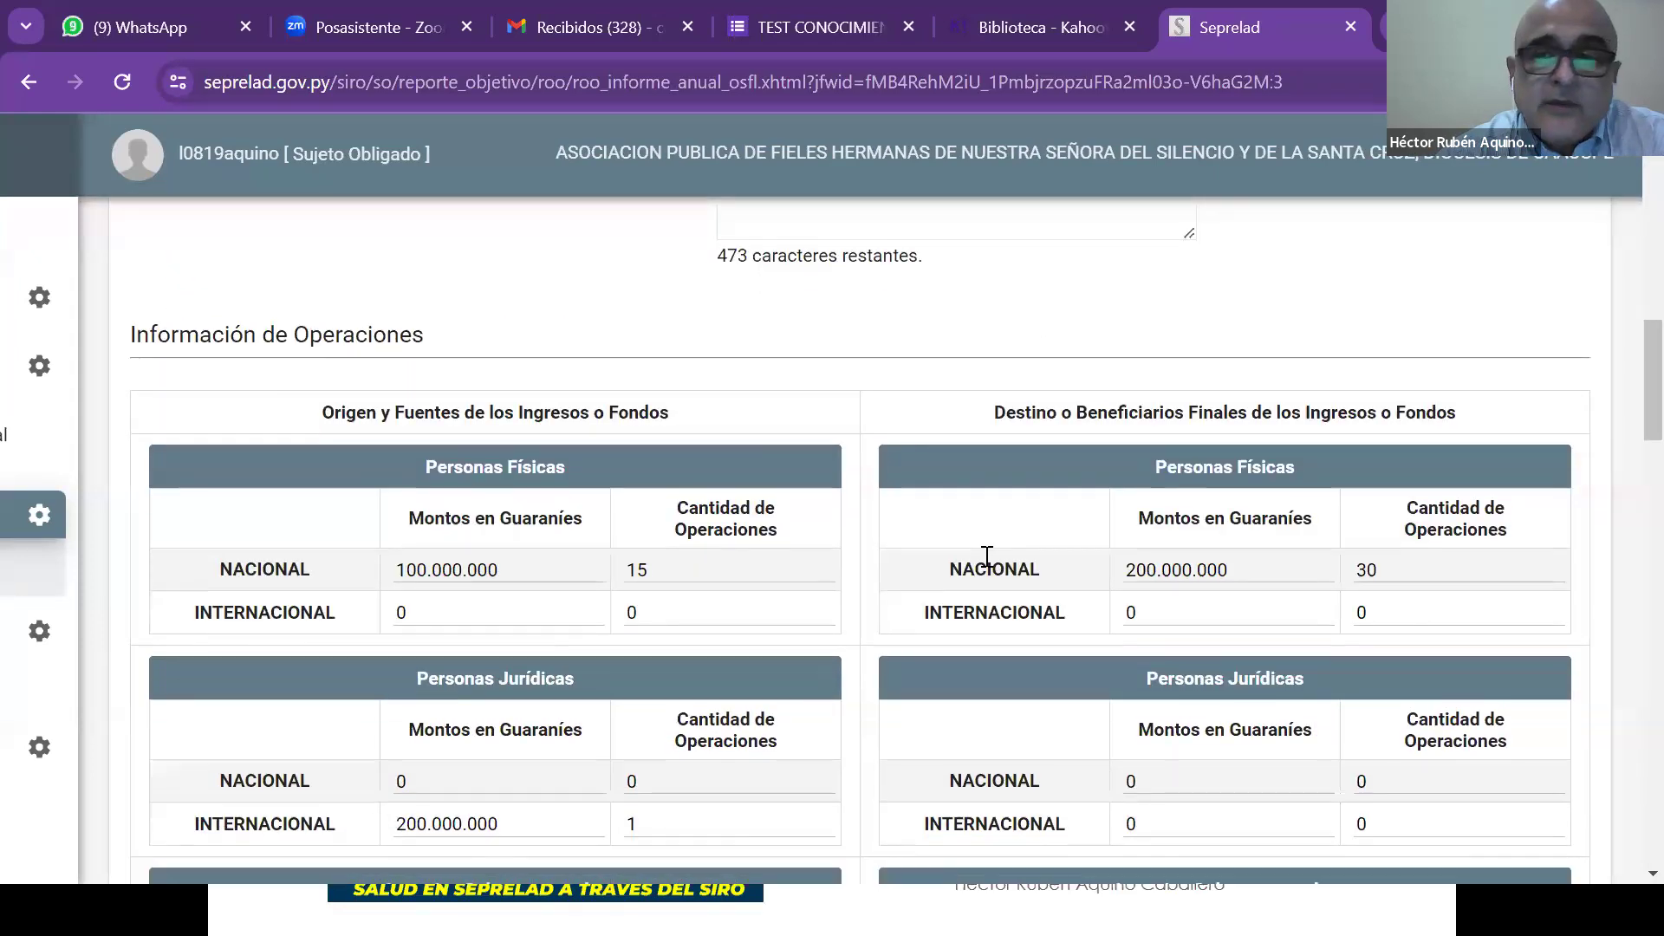
scroll(986, 556, "up", 9)
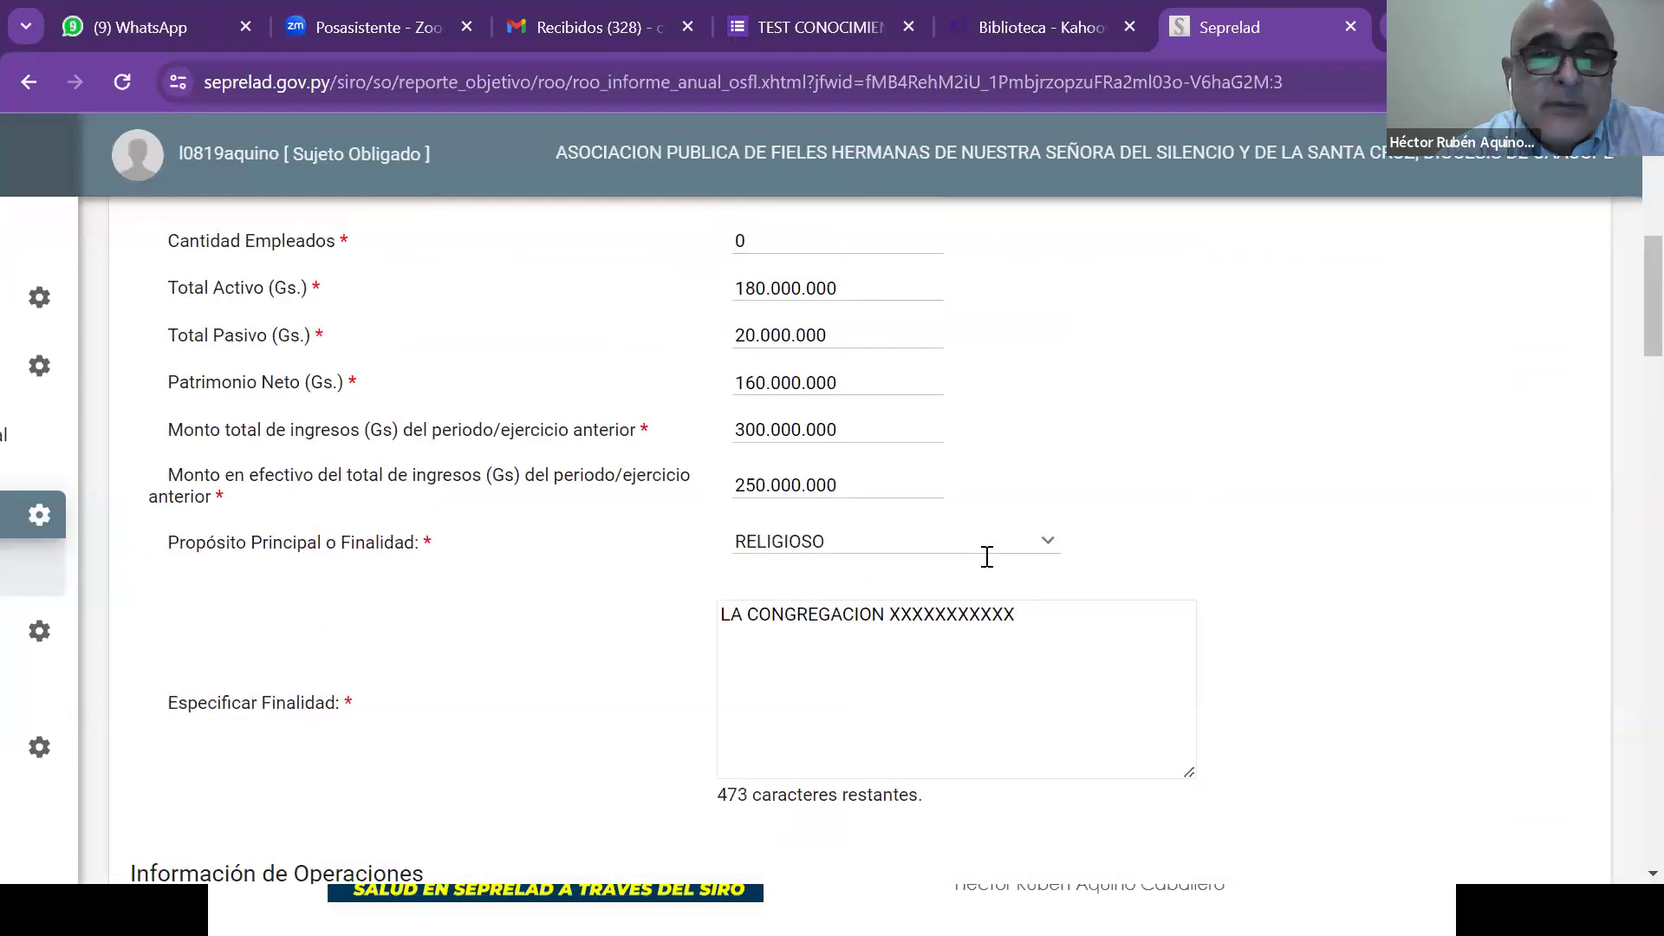
scroll(987, 557, "down", 1)
scroll(986, 556, "up", 4)
scroll(985, 558, "down", 1)
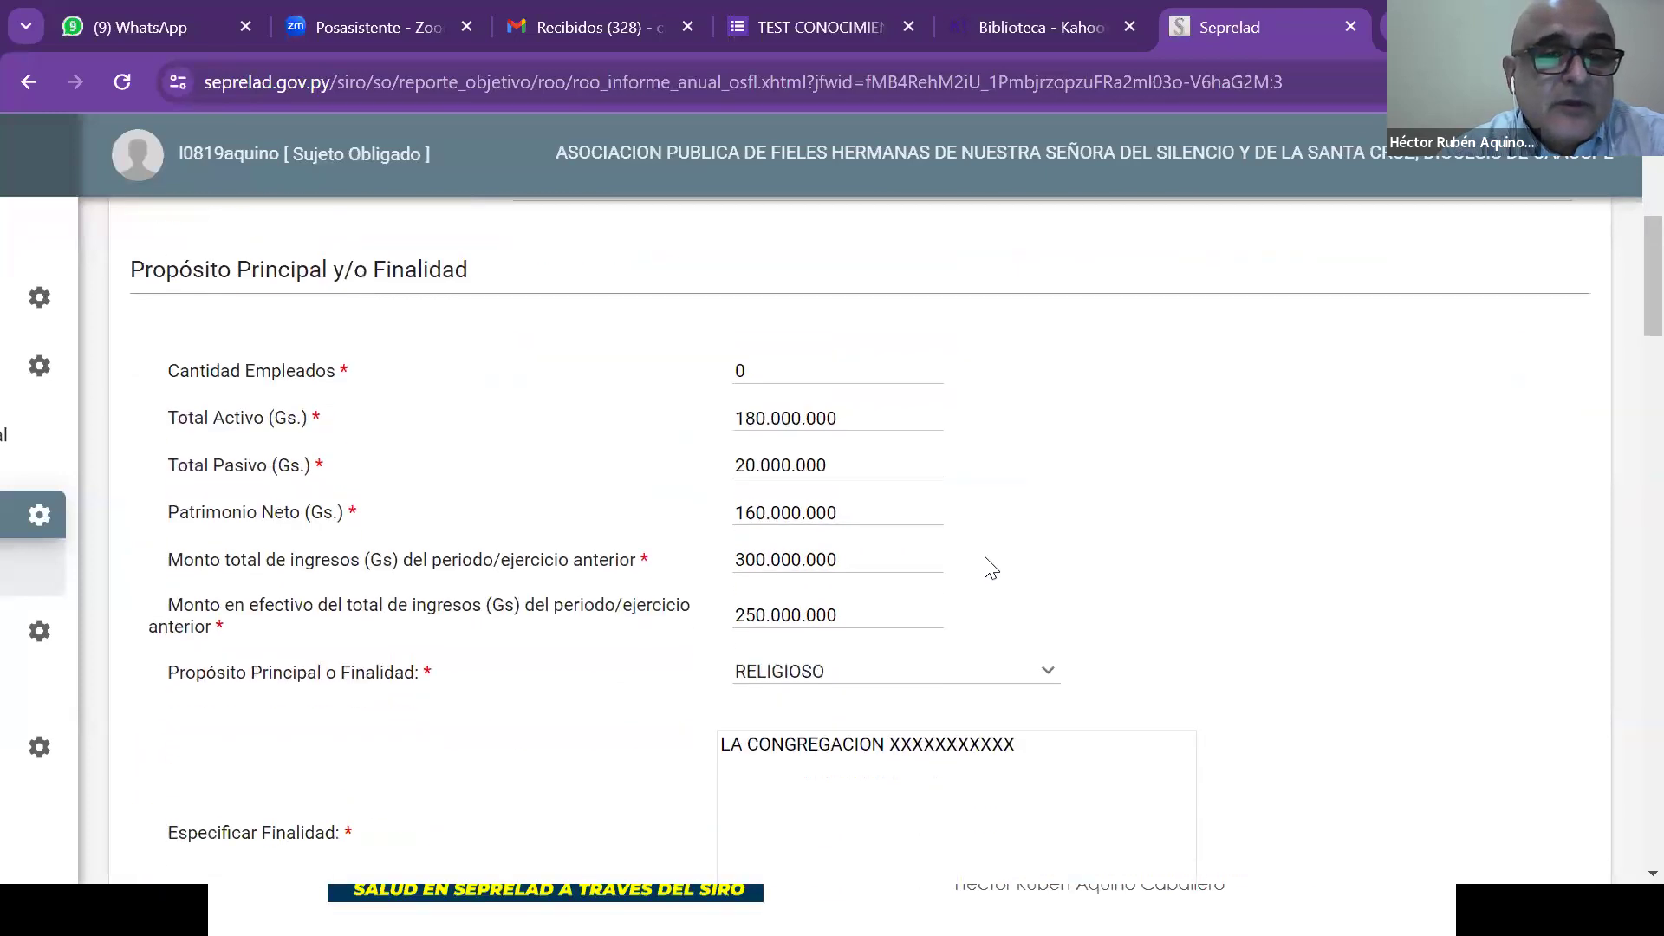
scroll(989, 564, "down", 3)
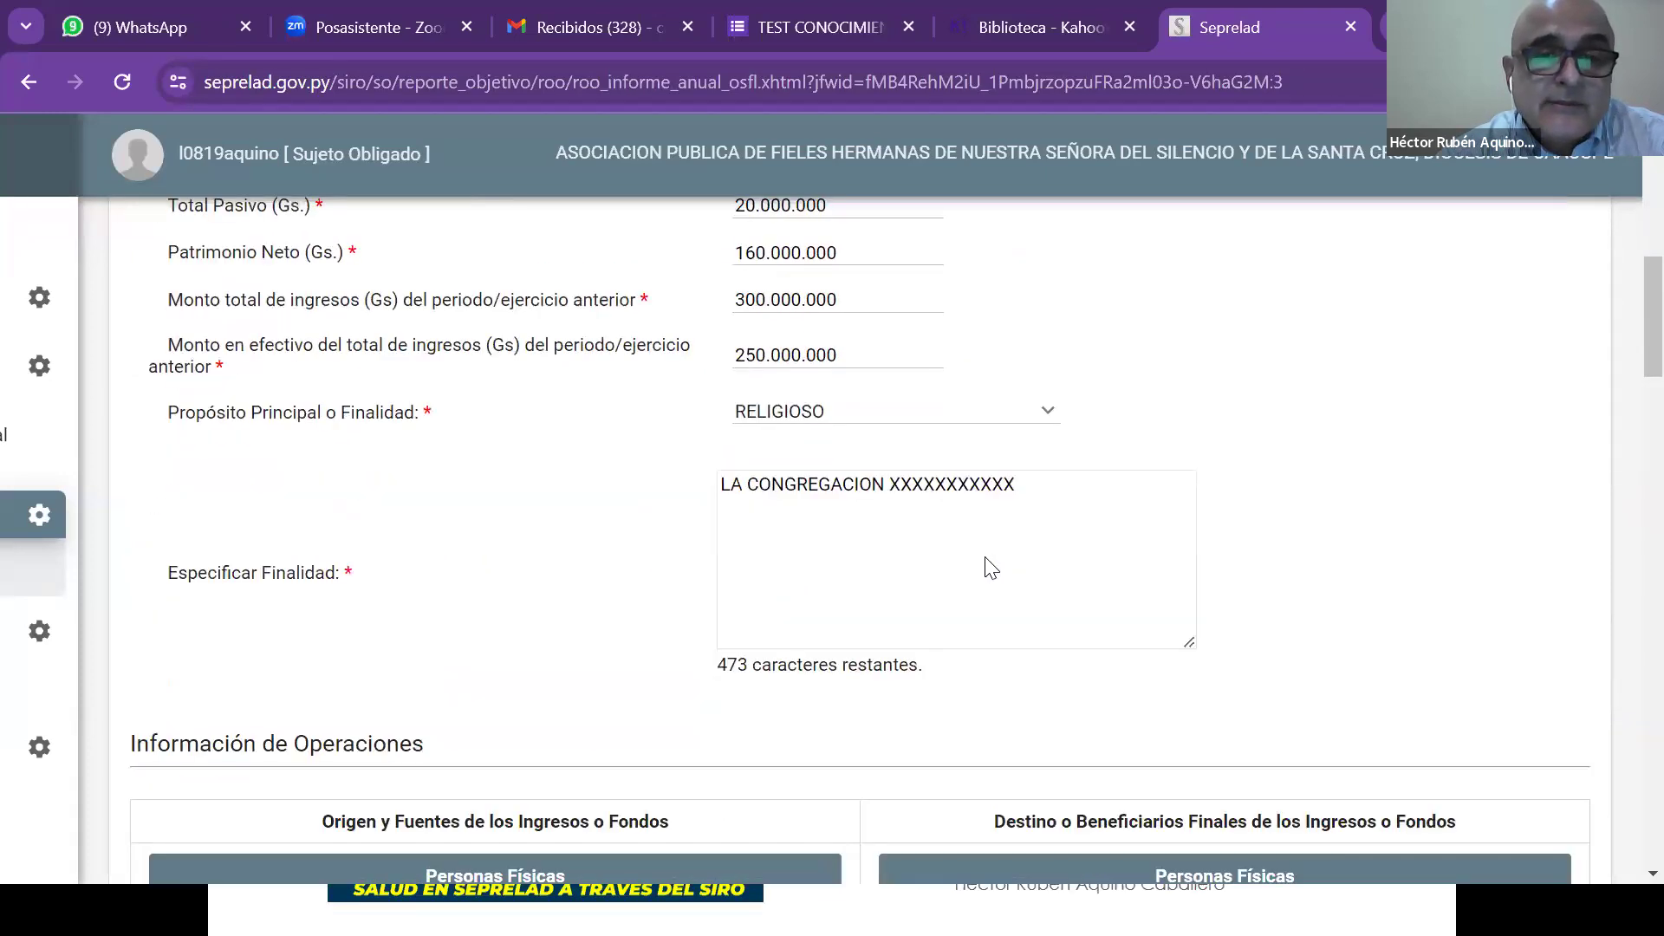
Examine the Información de Operaciones tables for the origin and destination of funds by party type and by foreign and national jurisdiction.
scroll(903, 562, "down", 2)
scroll(910, 559, "down", 3)
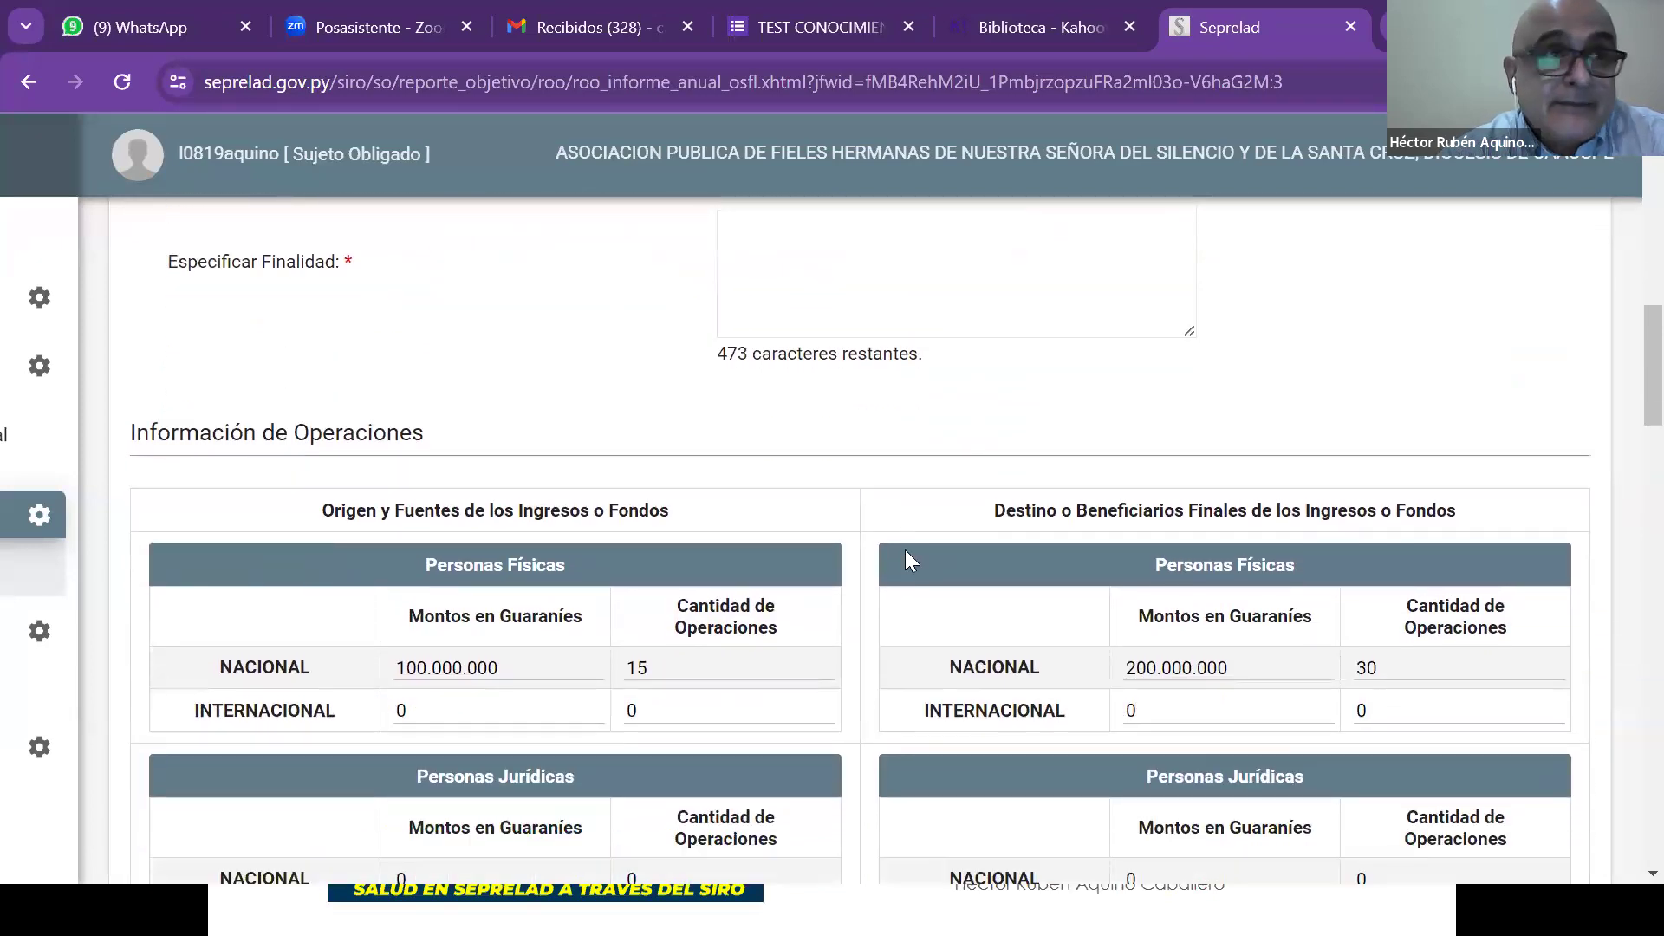
scroll(908, 560, "down", 2)
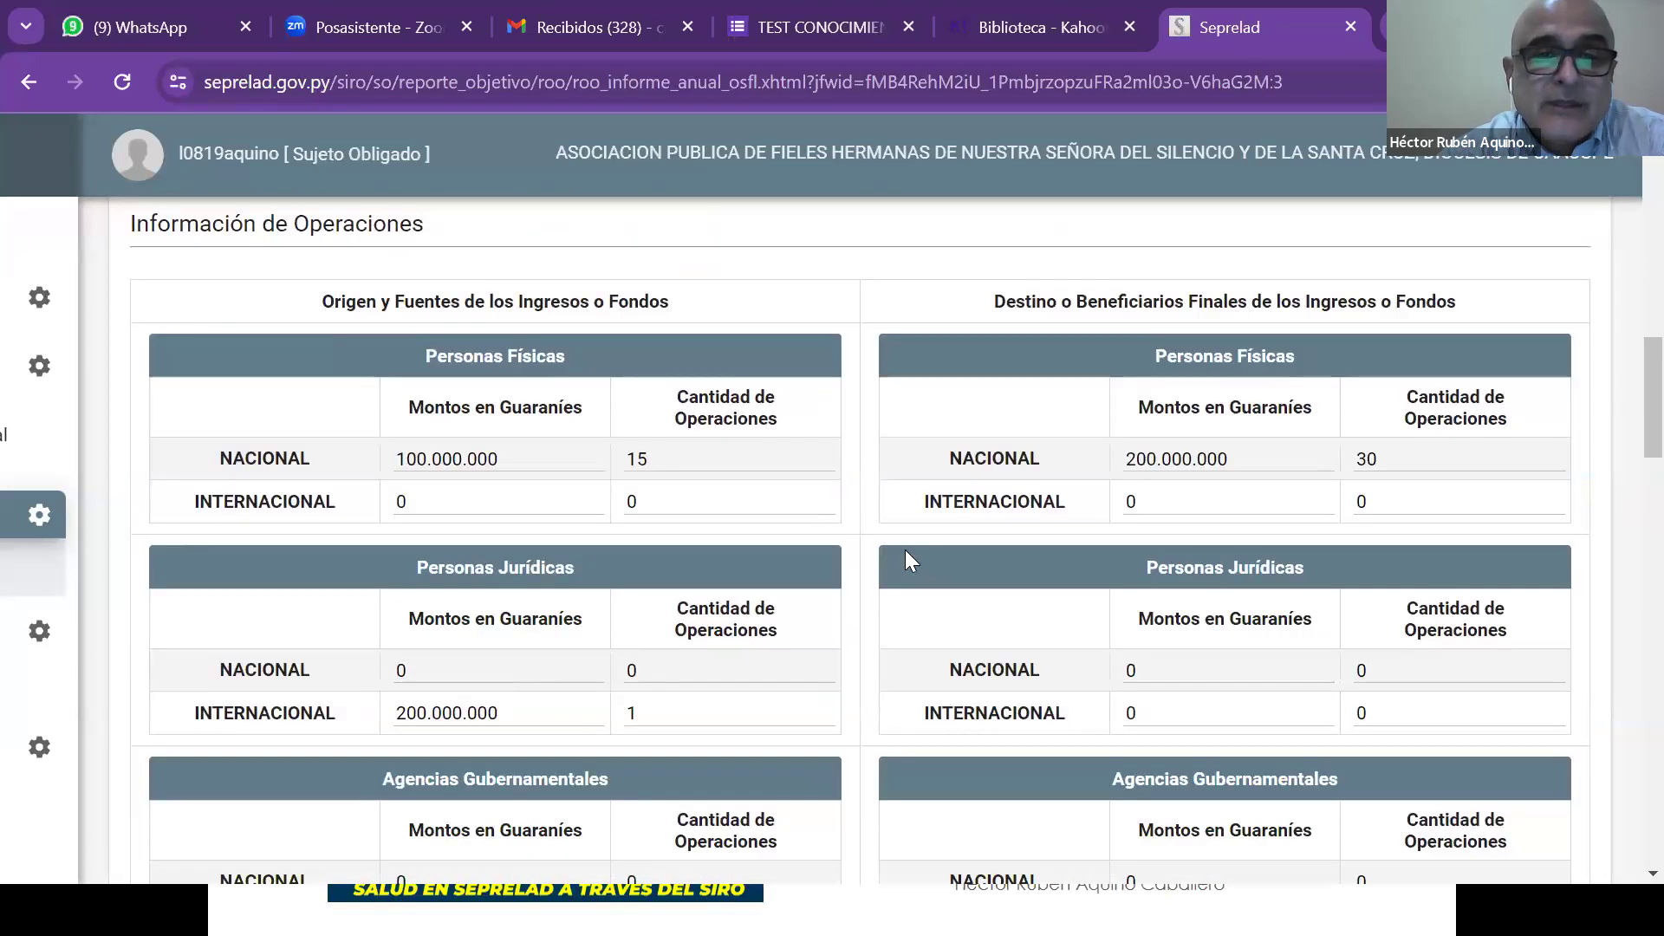
scroll(854, 529, "down", 4)
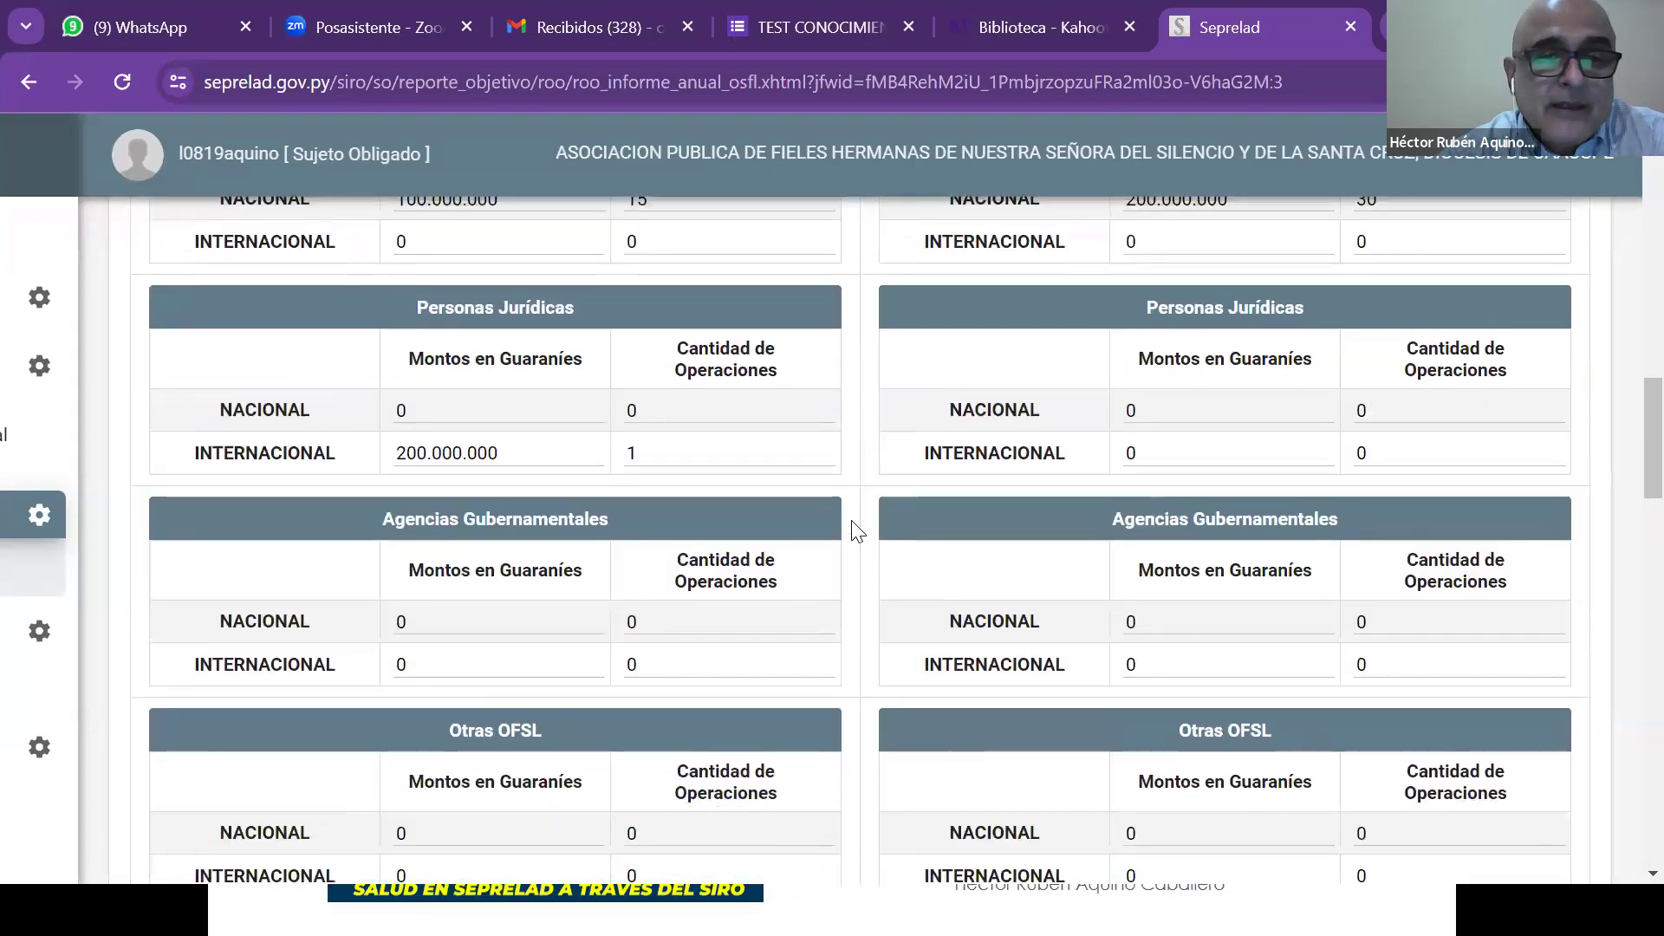
scroll(845, 520, "down", 6)
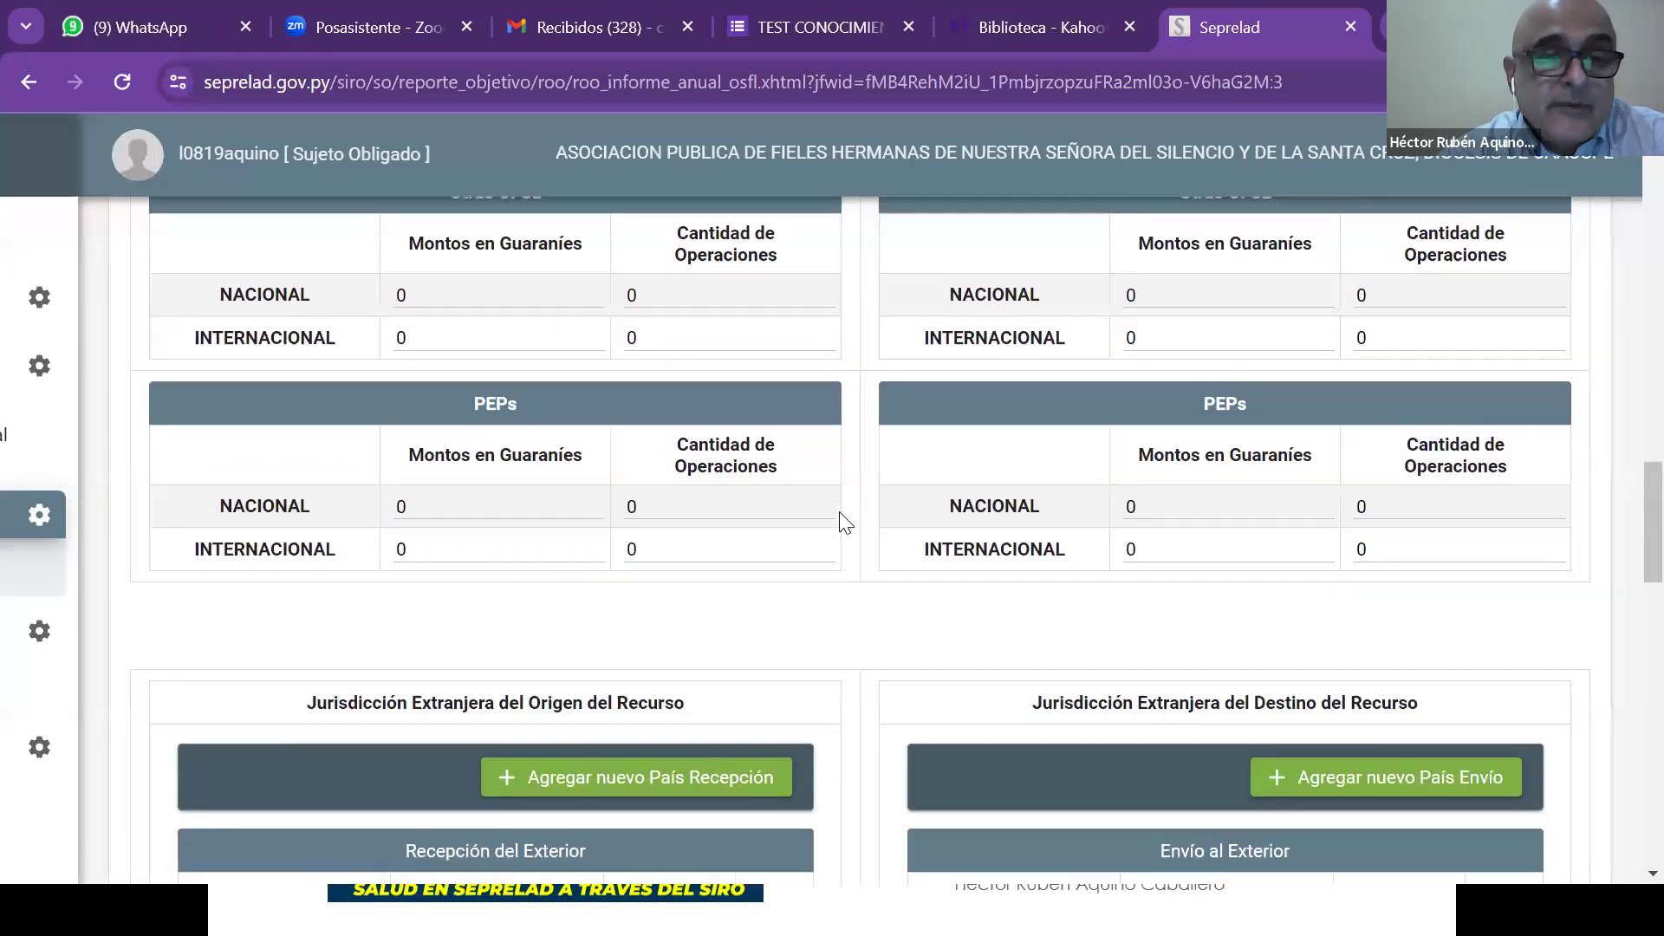
scroll(841, 520, "down", 2)
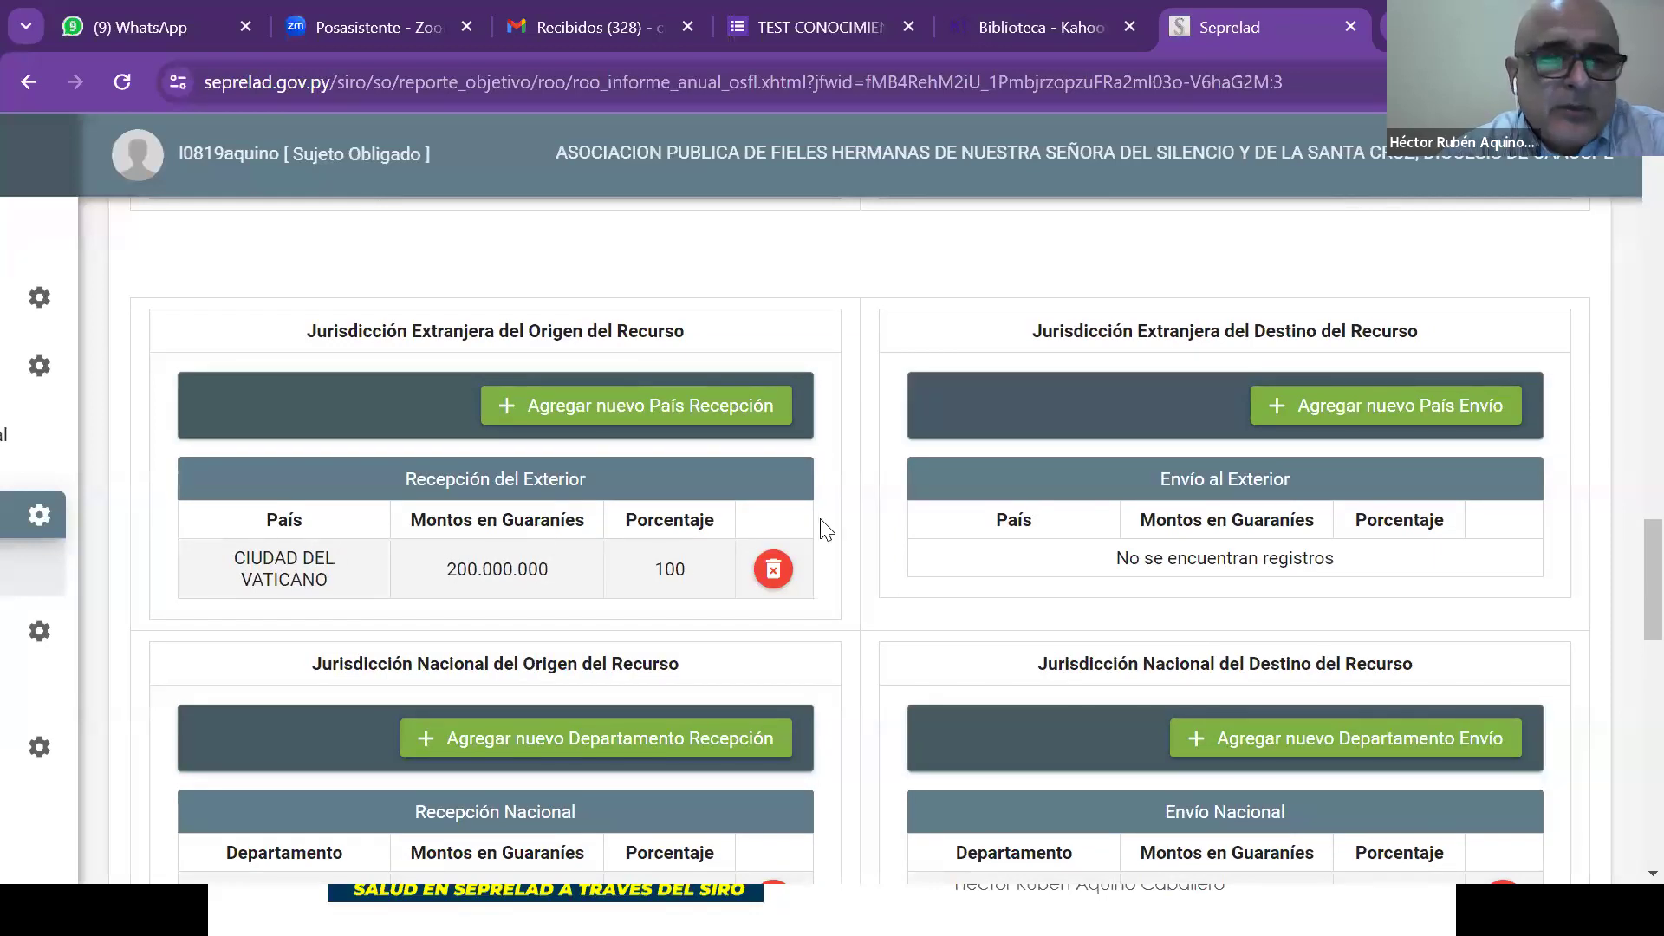
scroll(823, 528, "down", 2)
scroll(826, 530, "down", 3)
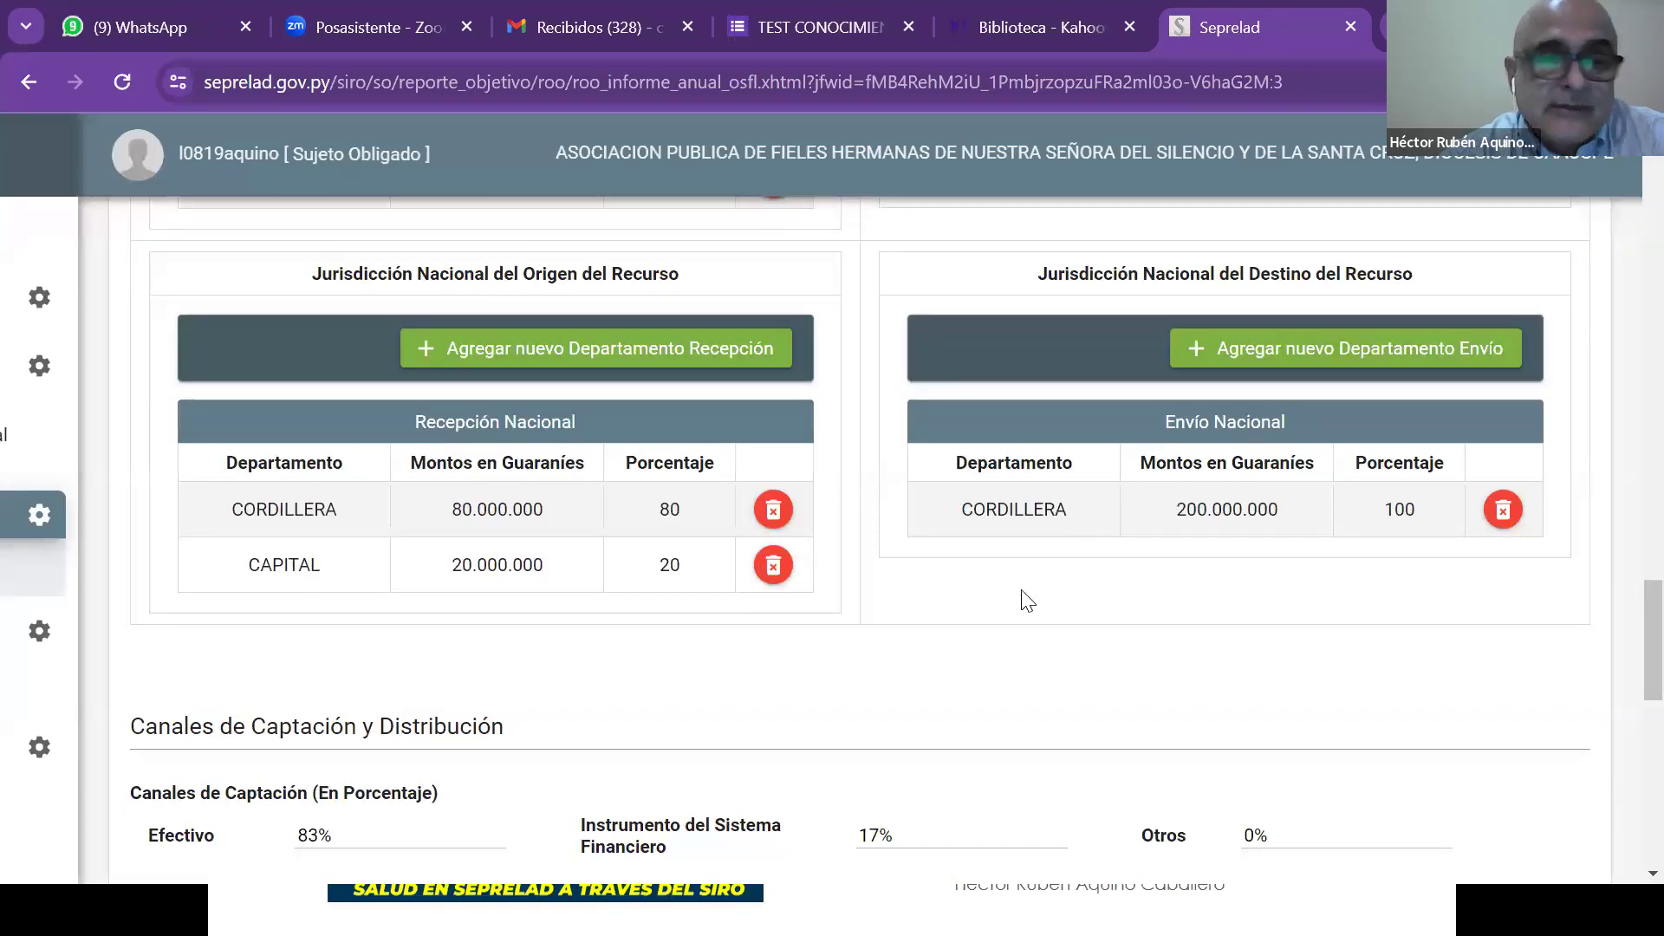
Examine the Canales de Captación y Distribución percentages and the Zonas Geográficas tables, and return to the beginning of the annual form.
scroll(965, 584, "down", 4)
scroll(968, 586, "down", 1)
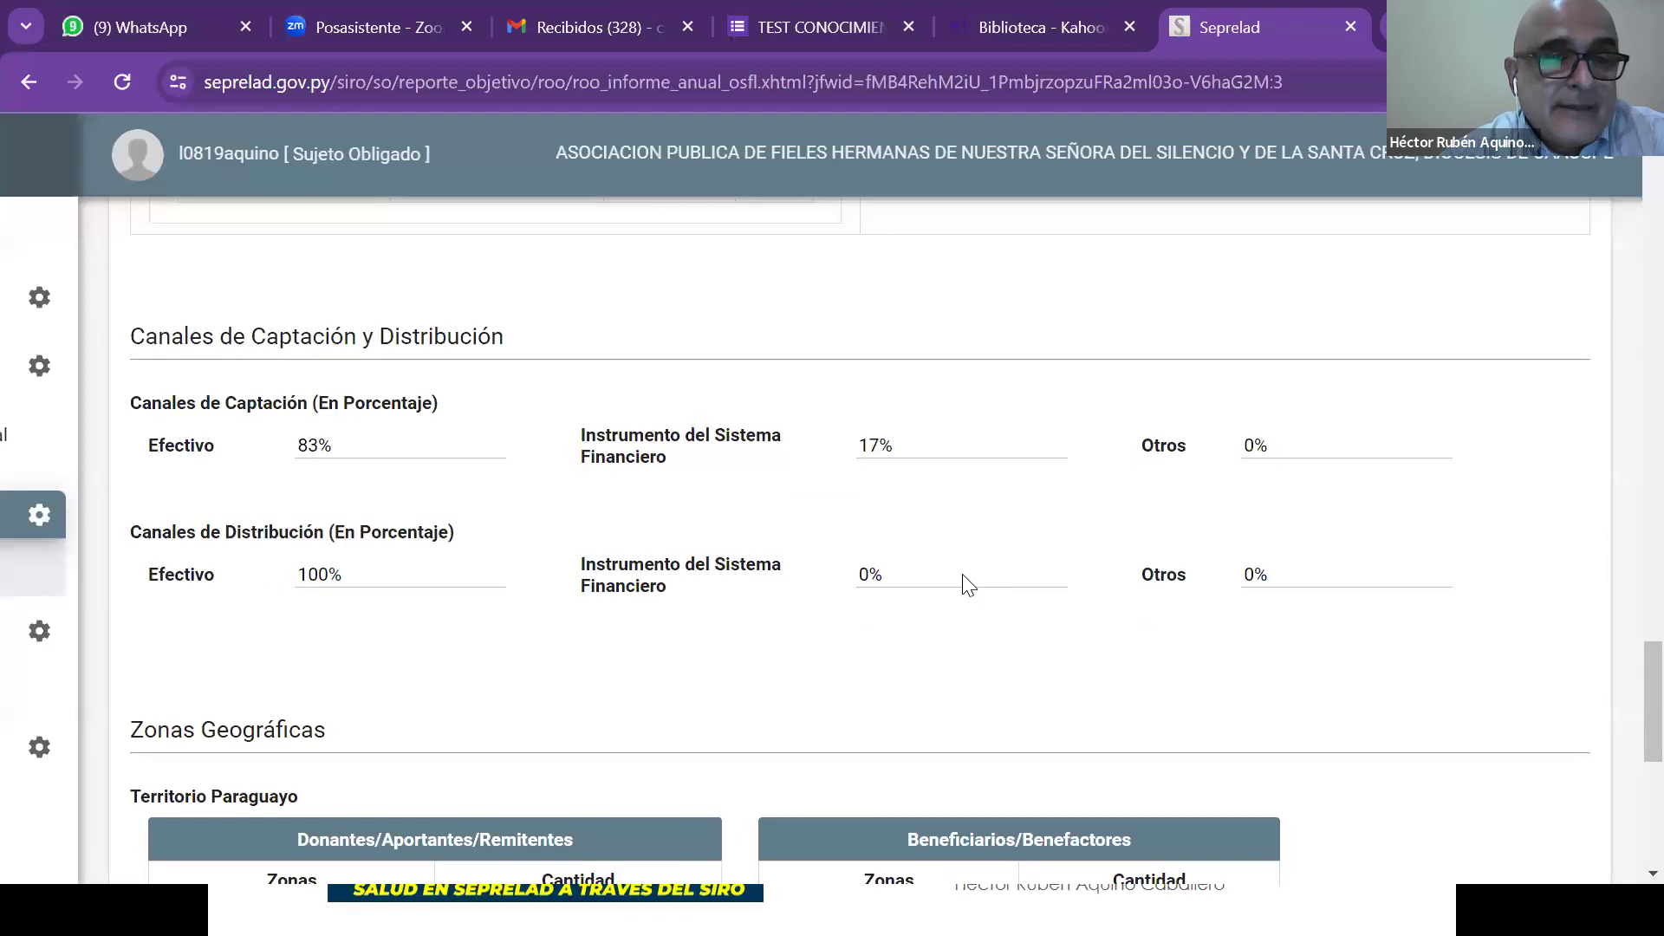
scroll(968, 585, "down", 6)
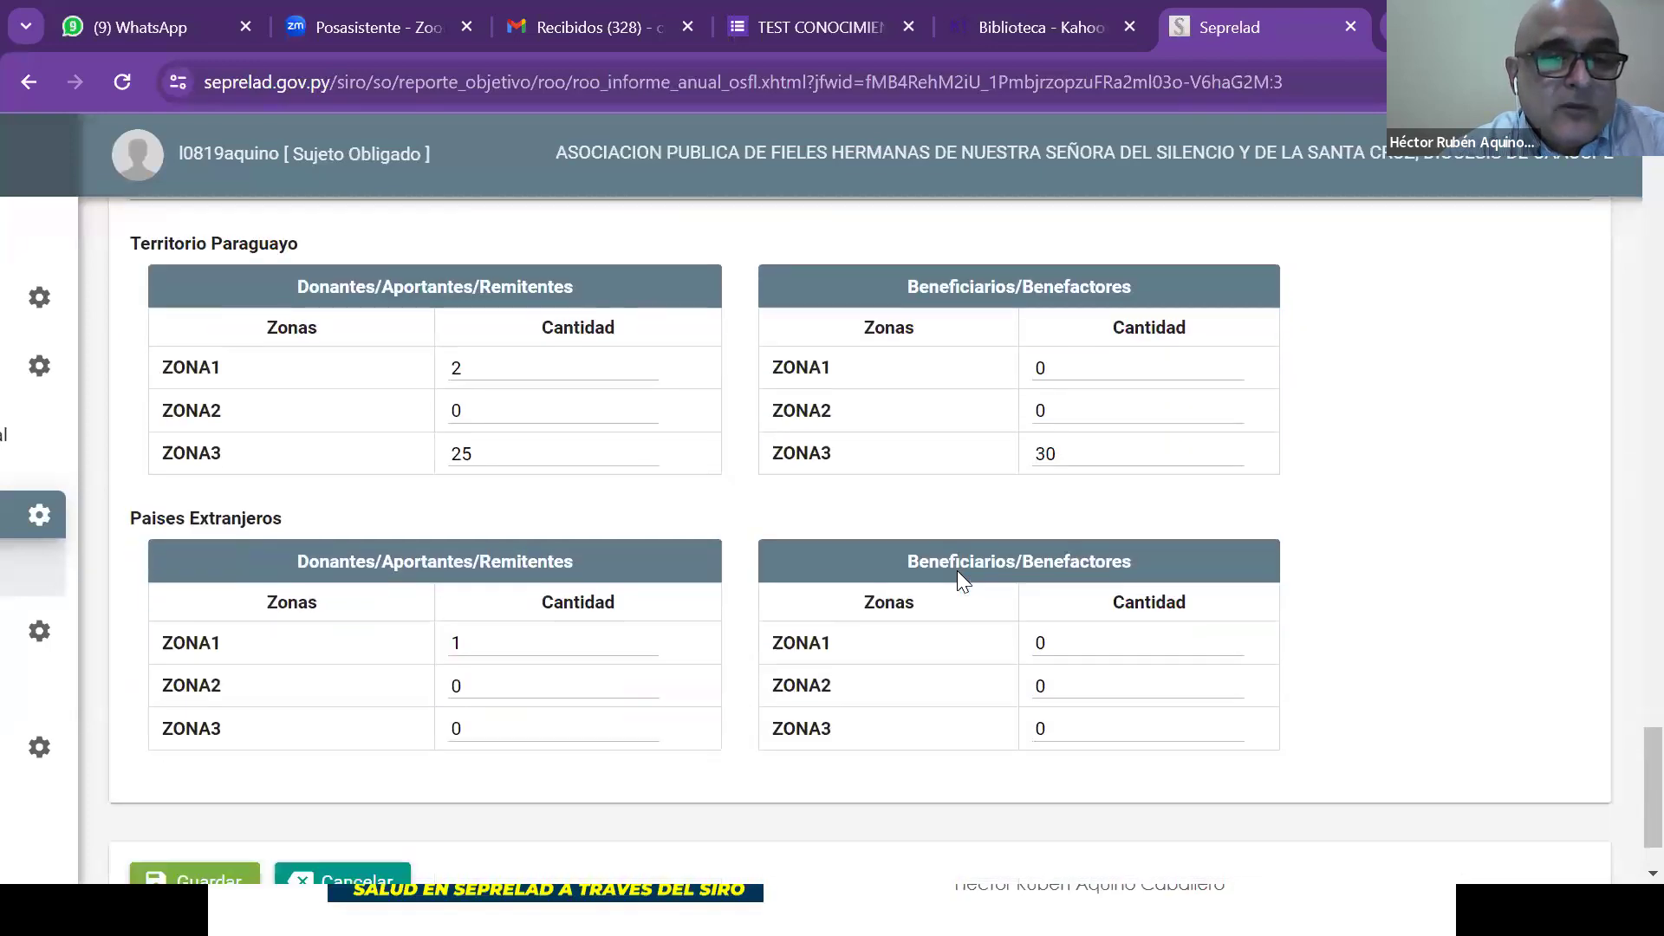
scroll(957, 572, "down", 1)
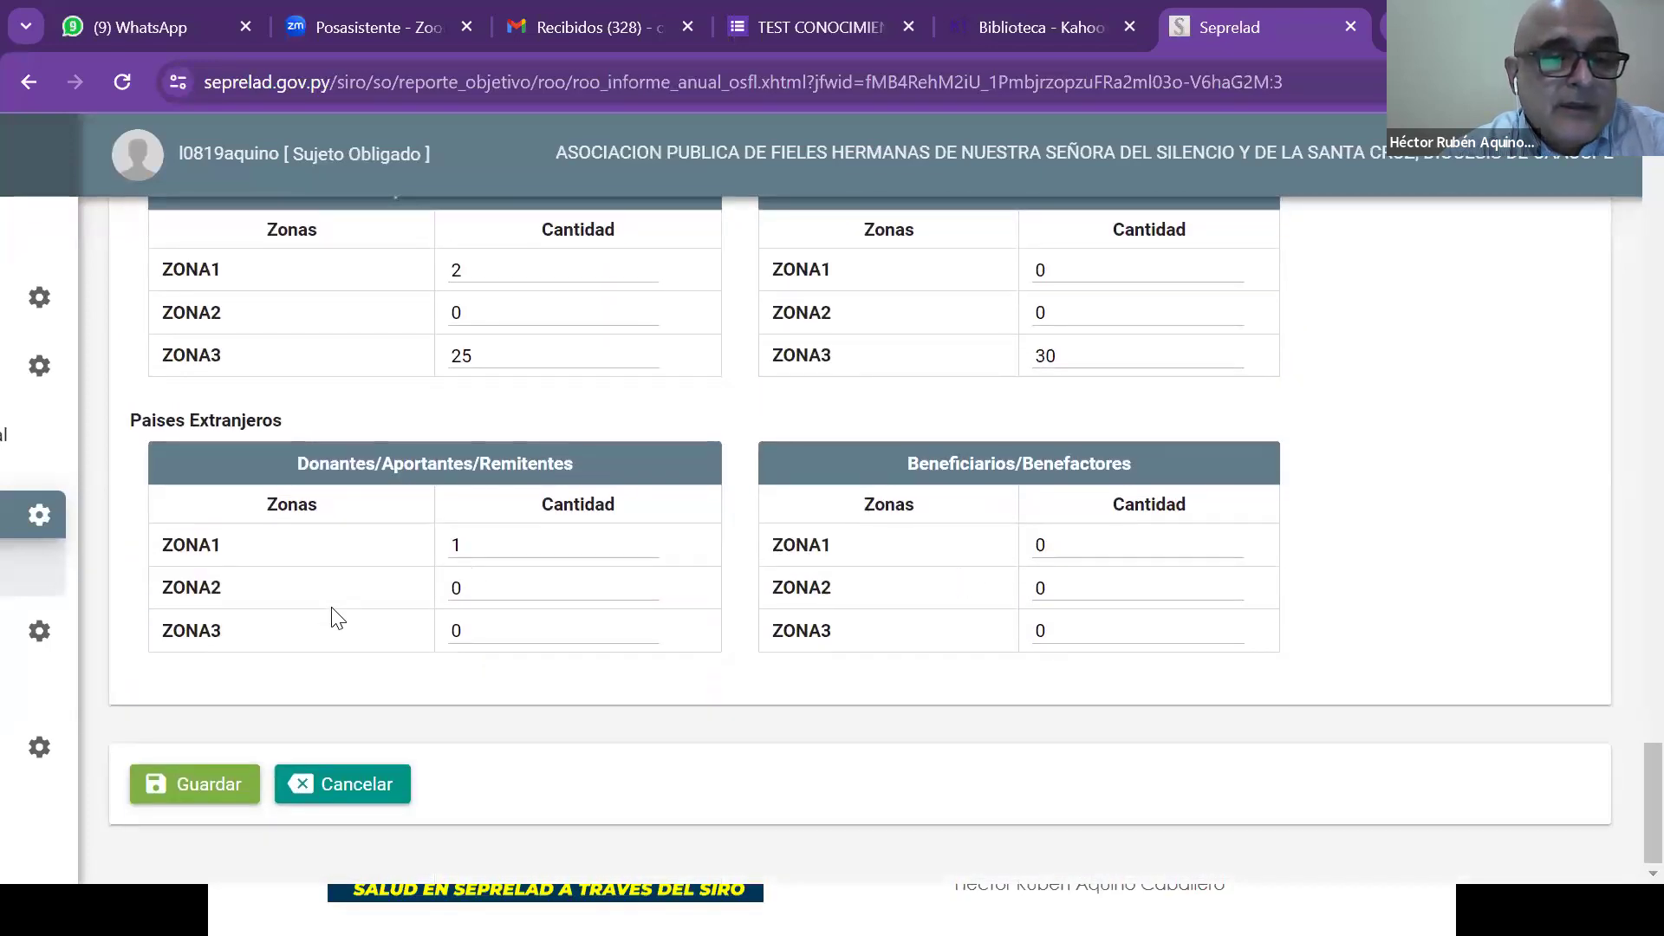
scroll(1402, 579, "up", 20)
scroll(1403, 581, "up", 20)
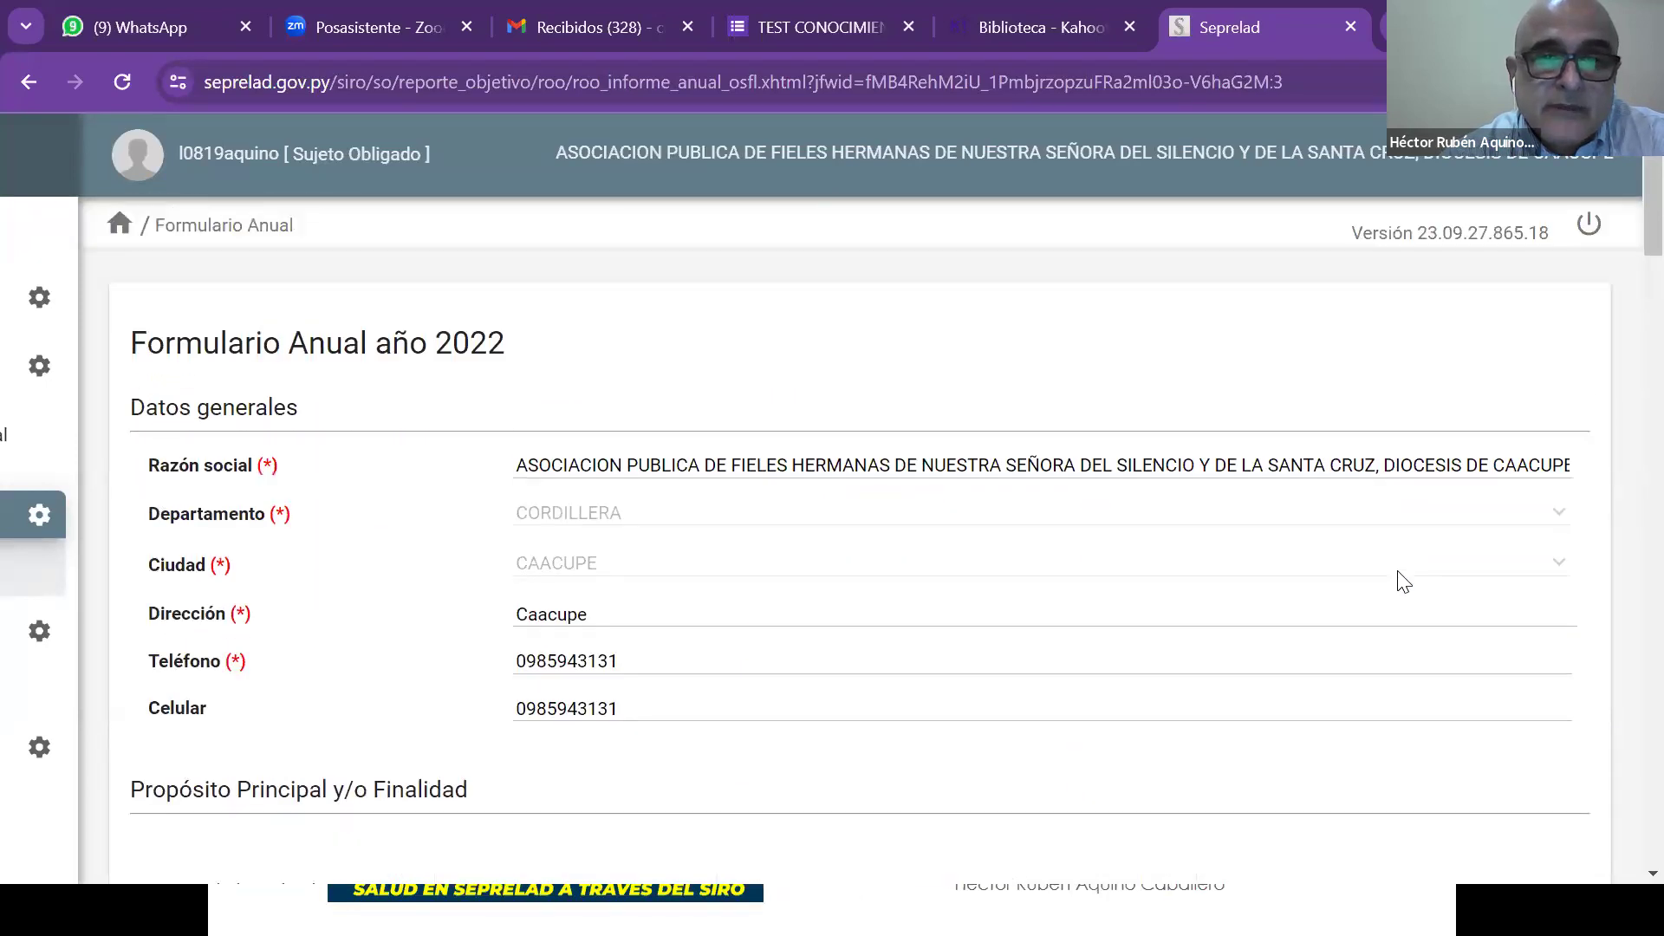
Leave the annual form without saving, and close the Seprelad page and the Word document ASOCIACION HERMANAS DEL SILENCIO.
left_click(56, 102)
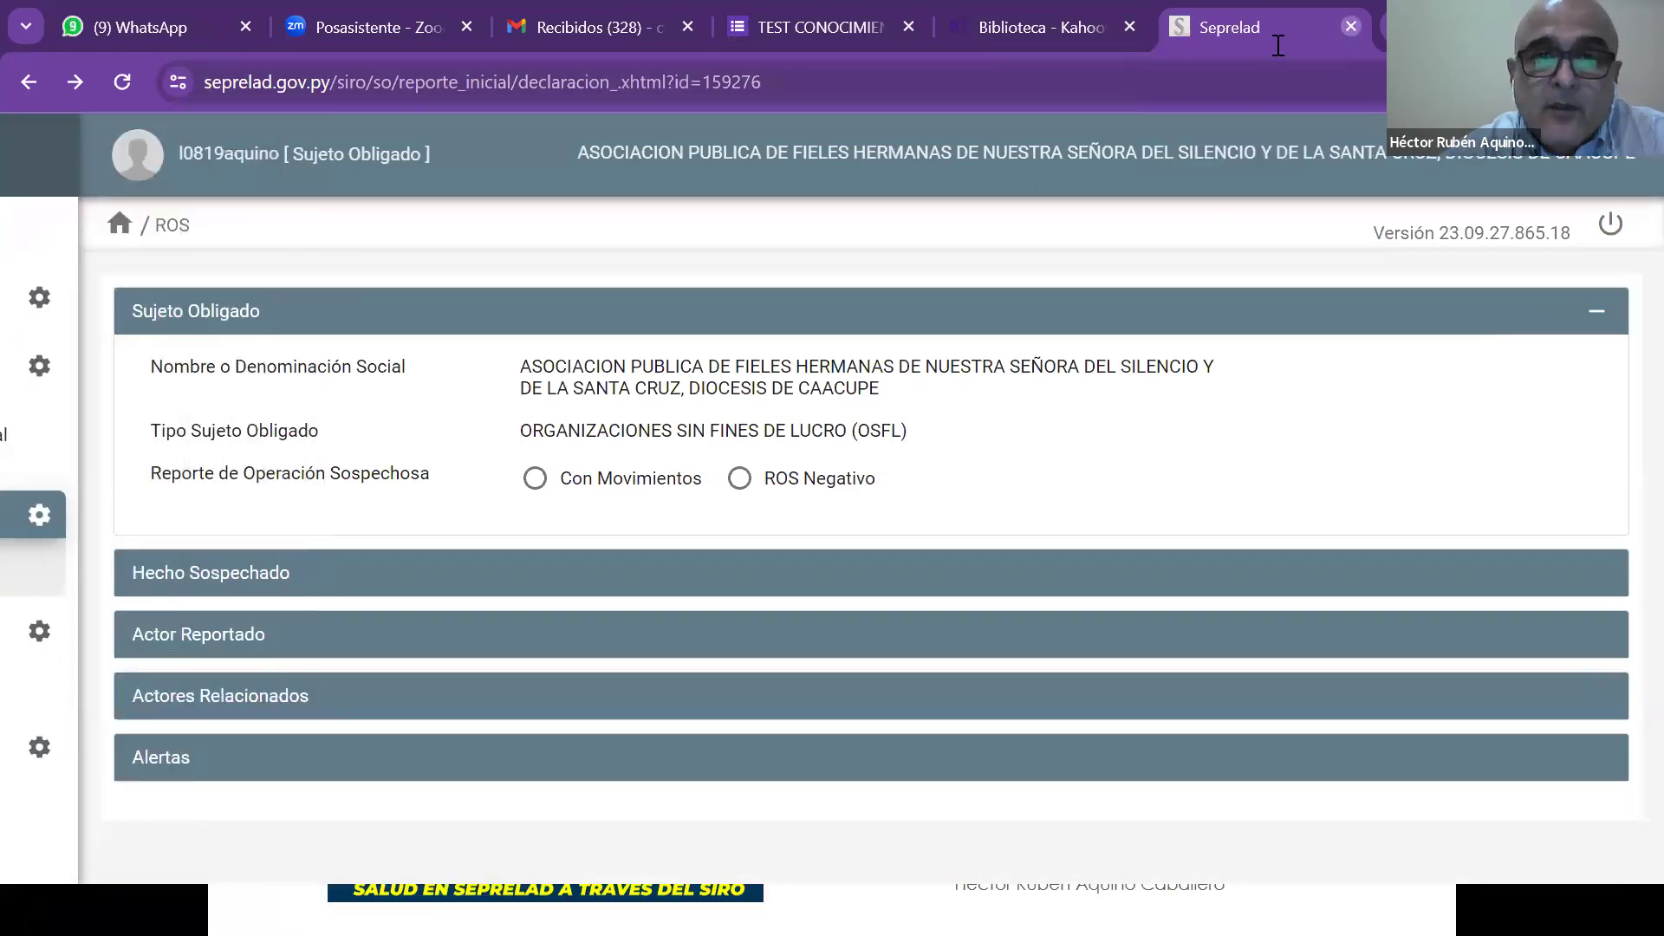
left_click(1350, 27)
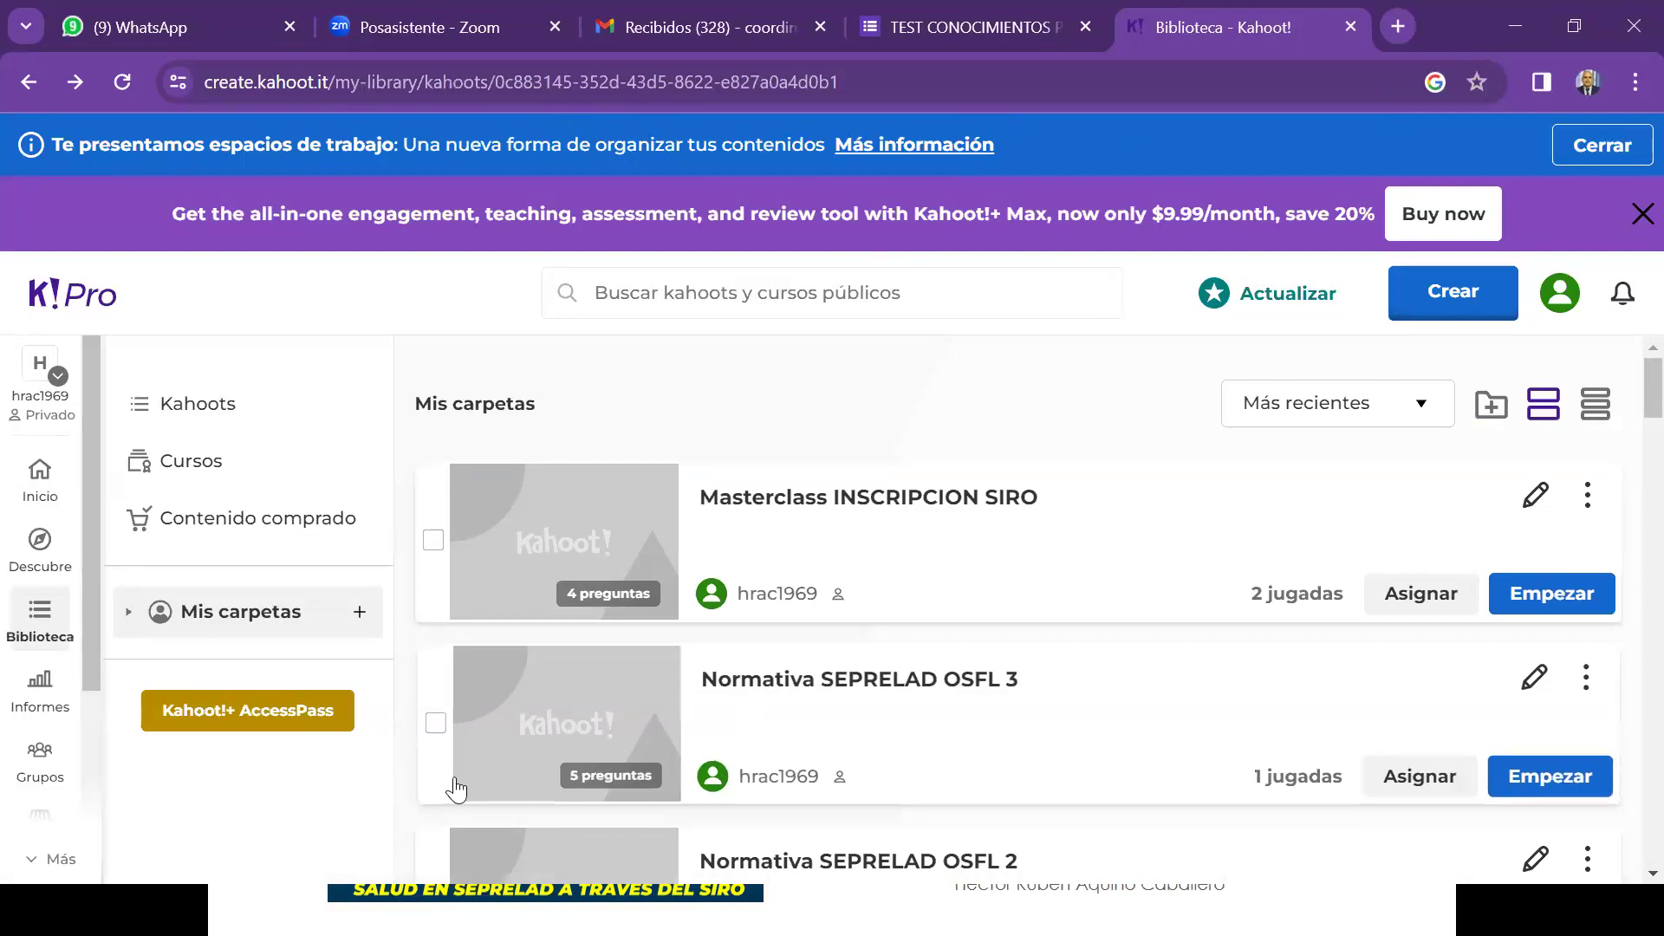
left_click(1489, 39)
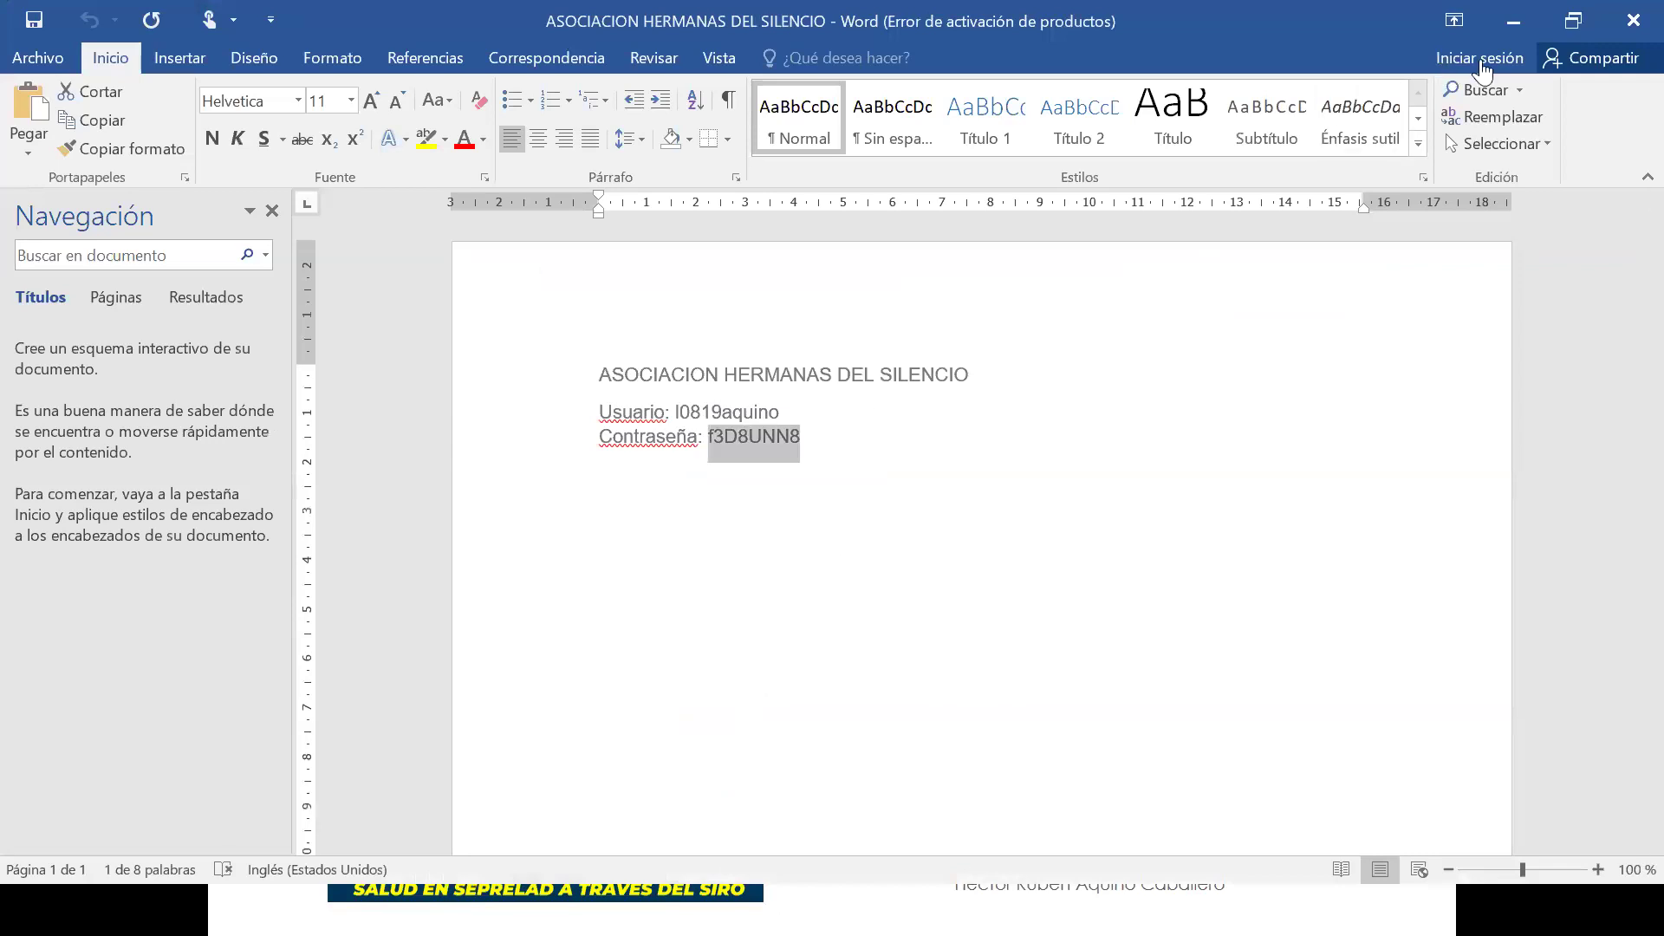
left_click(1634, 26)
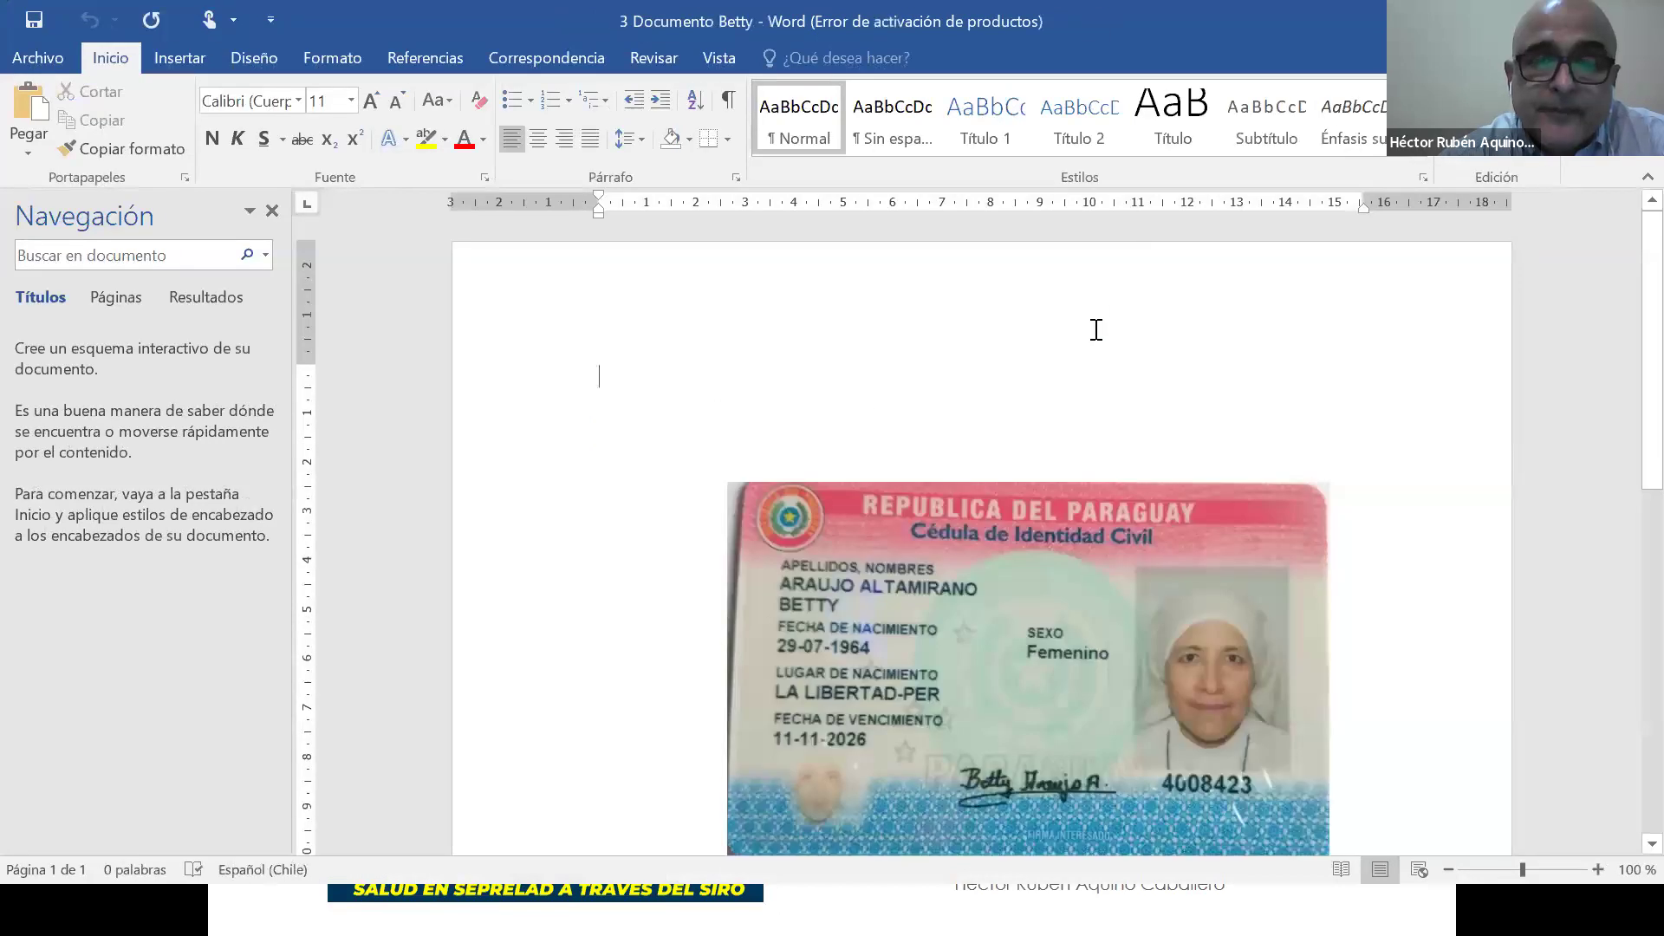